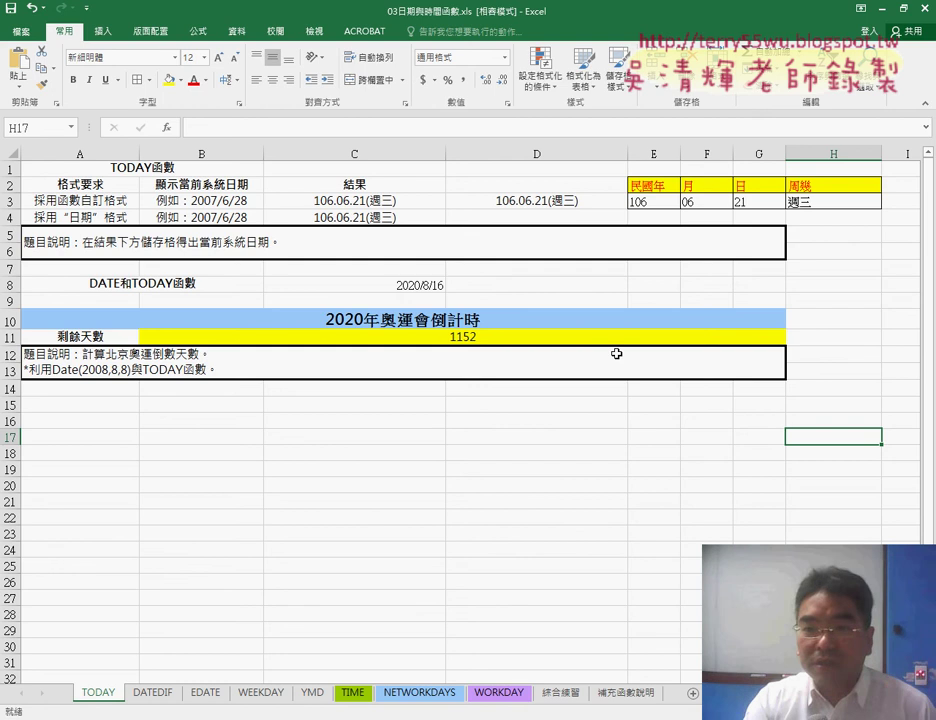
Inspect the 民國年 and 周幾 headings and C3's TODAY() formula on the TODAY sheet.
left_click(649, 186)
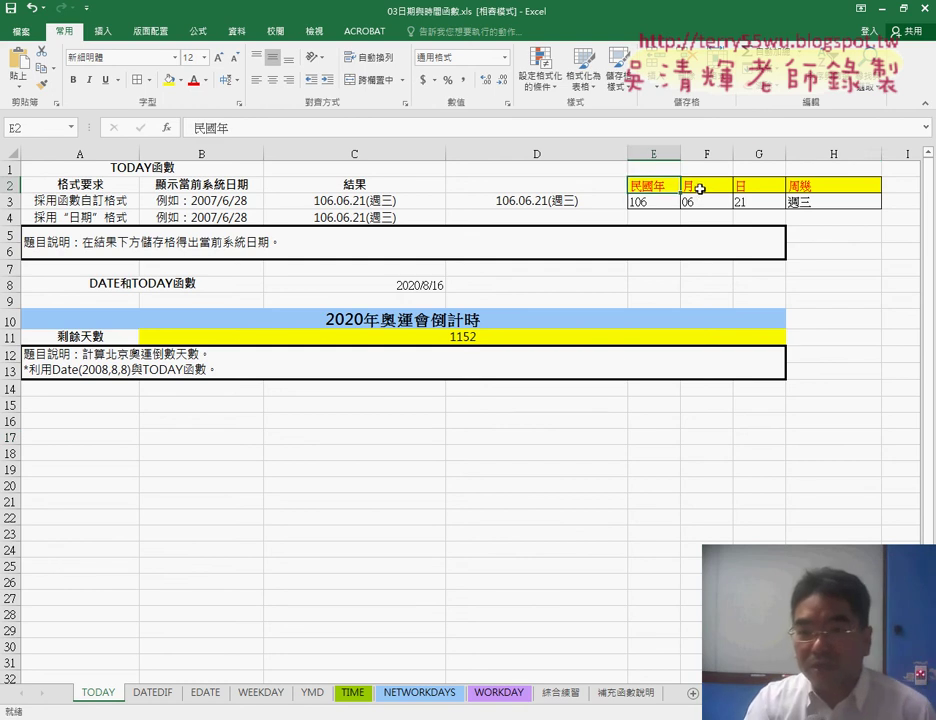
left_click(756, 186)
left_click(819, 184)
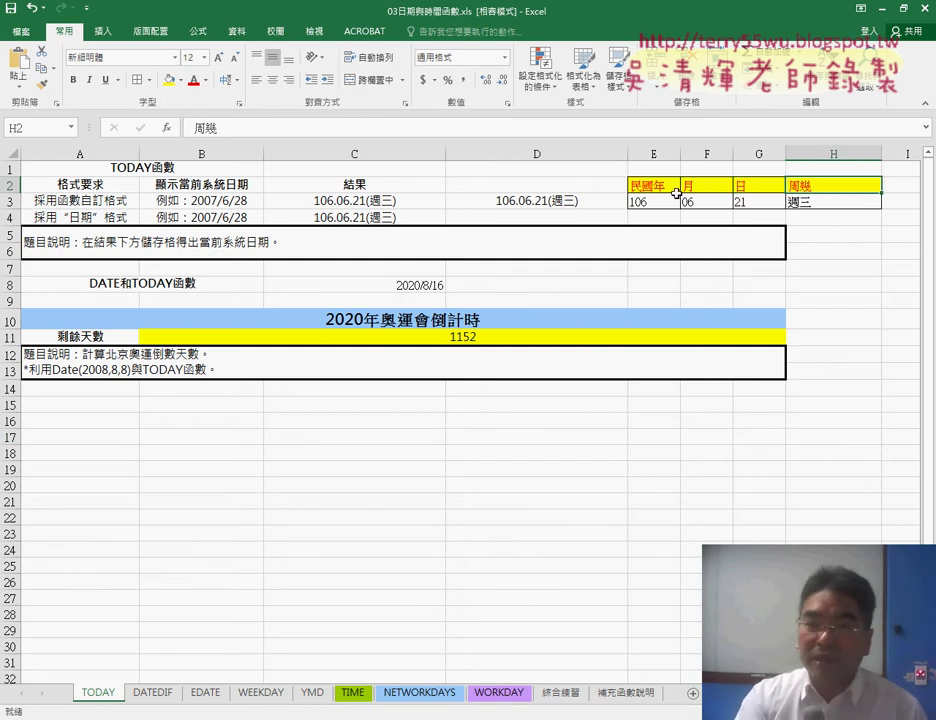
left_click(385, 200)
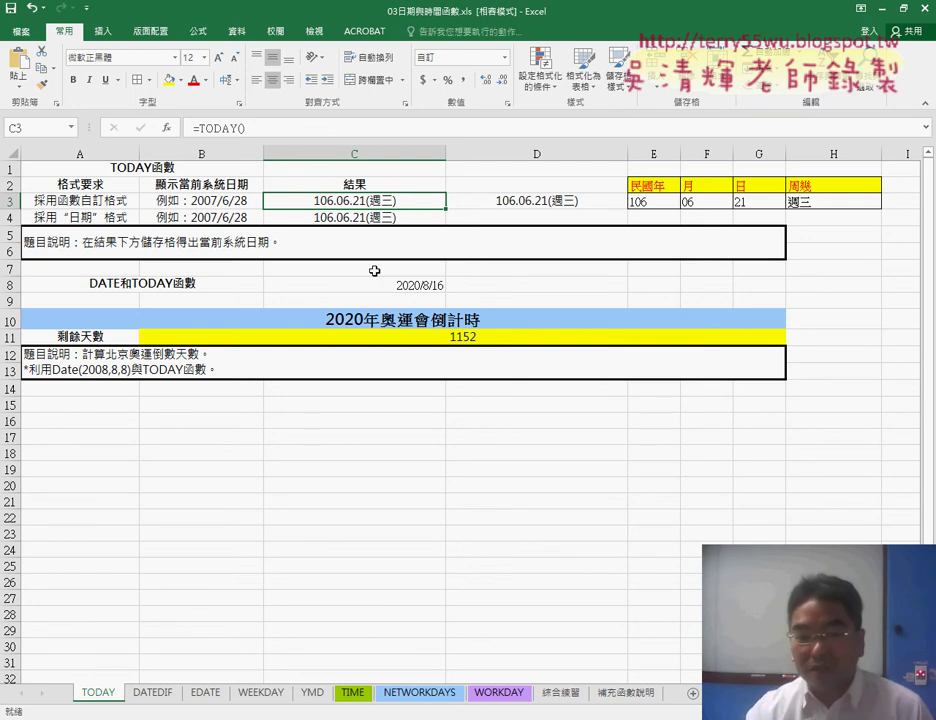
Go to the YMD sheet and review its YEAR, MONTH and DAY exercises.
left_click(312, 693)
scroll(157, 388, "up", 5)
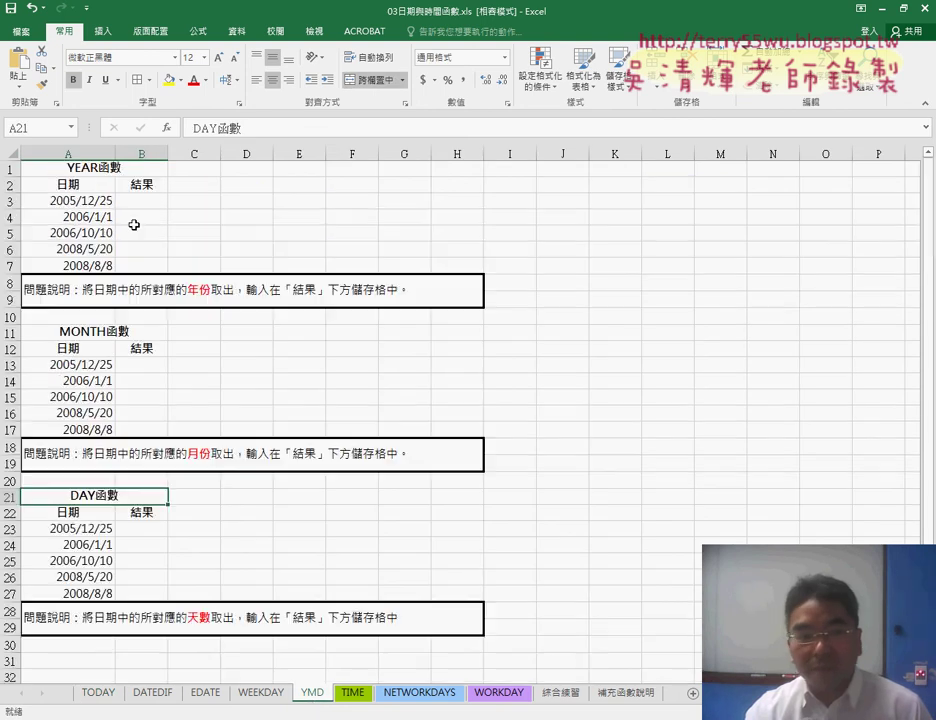
left_click(97, 167)
left_click(88, 336)
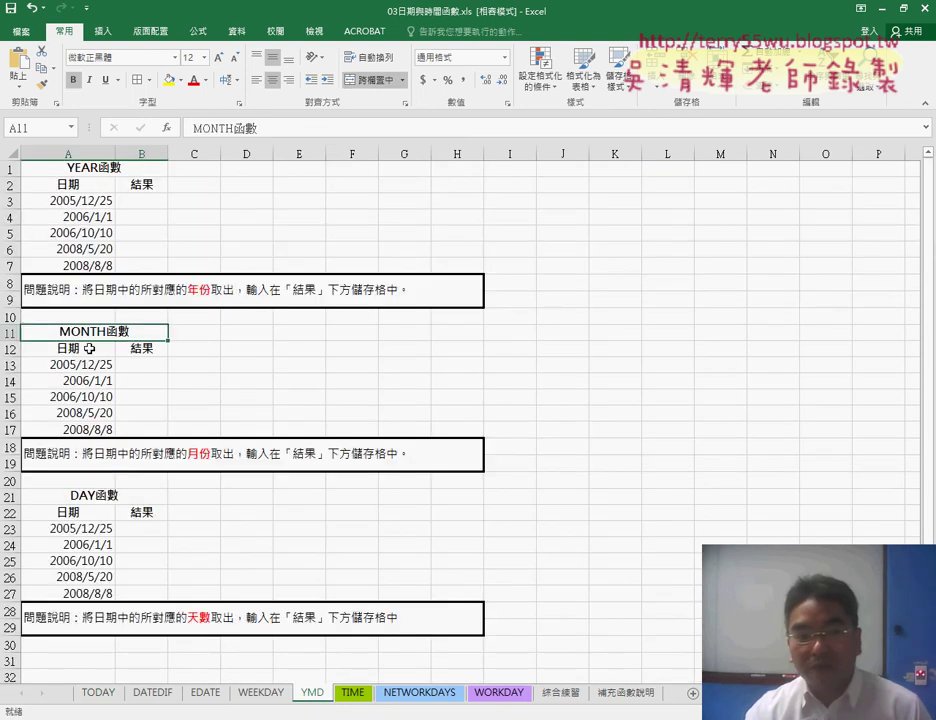
left_click(91, 497)
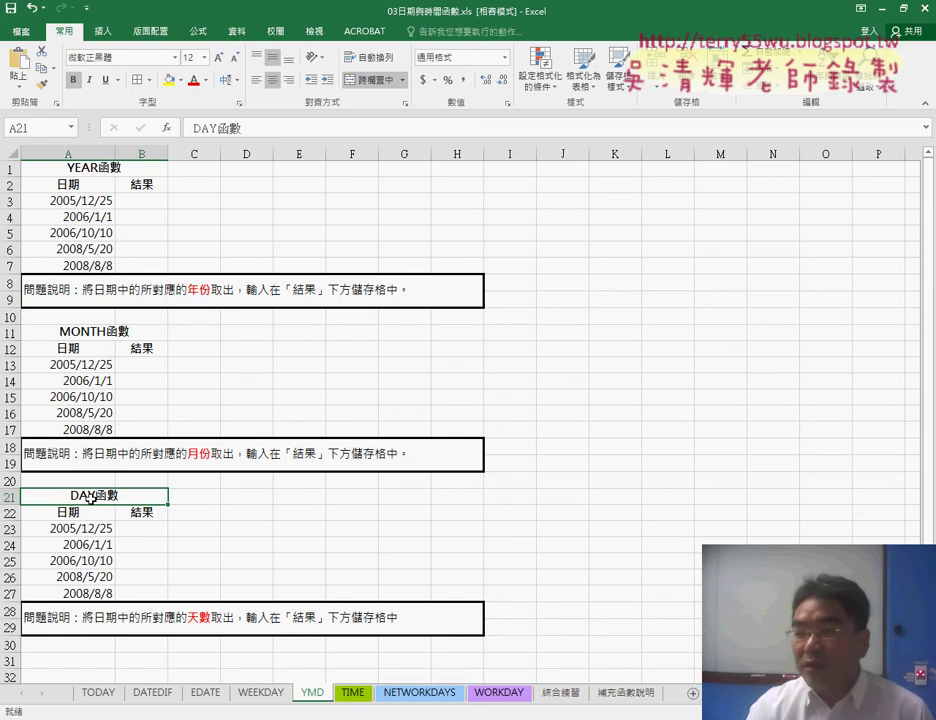
Insert =YEAR(A3) into B3 via fx so it returns 2005 for 2005/12/25.
left_click(128, 204)
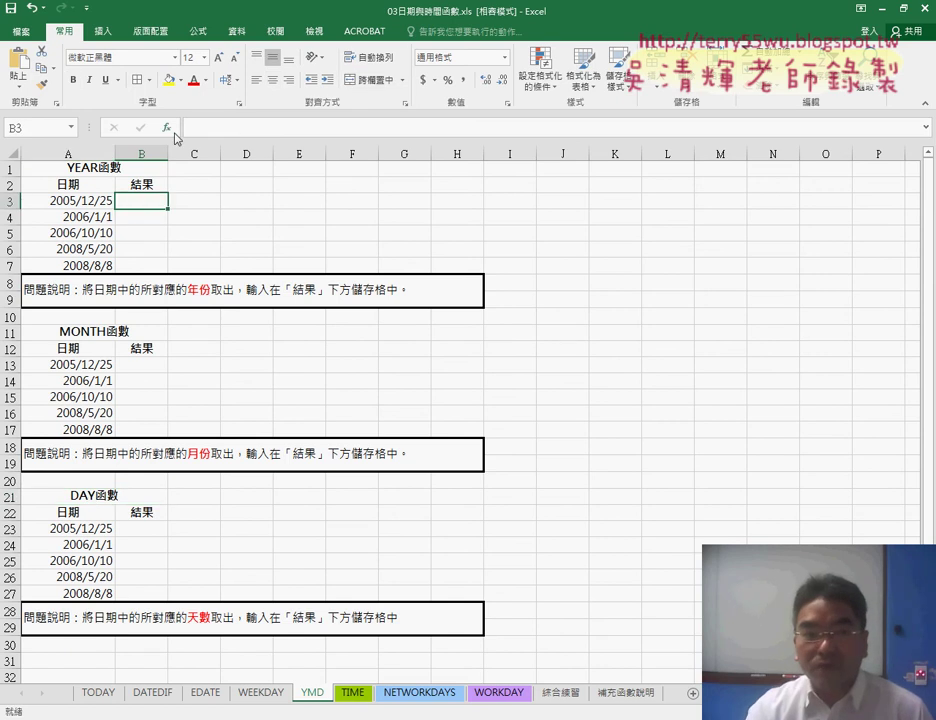
left_click(170, 129)
left_click(559, 330)
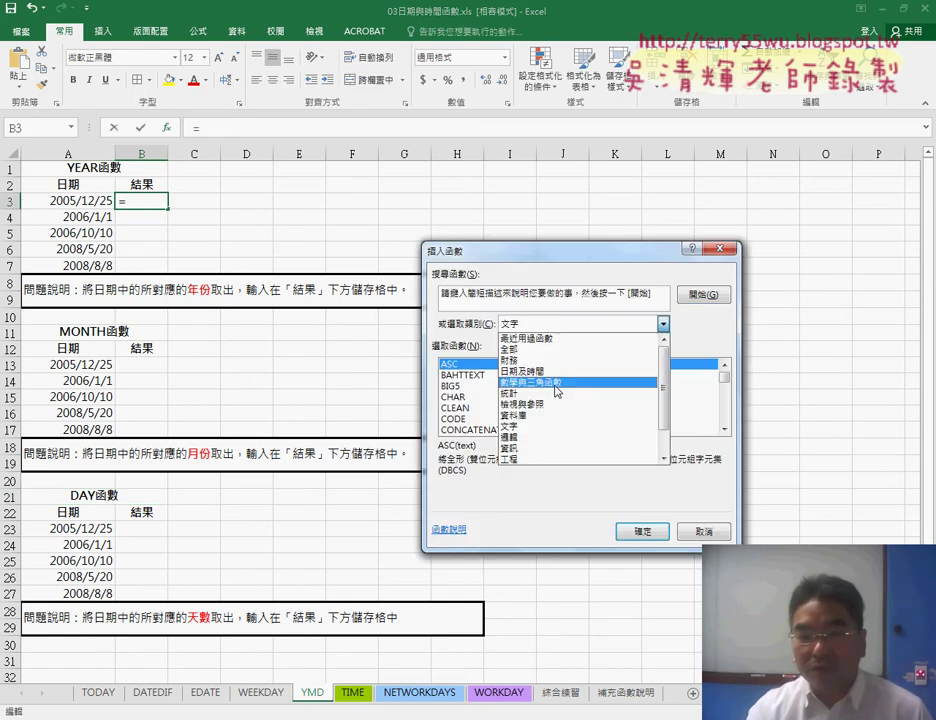
left_click(600, 322)
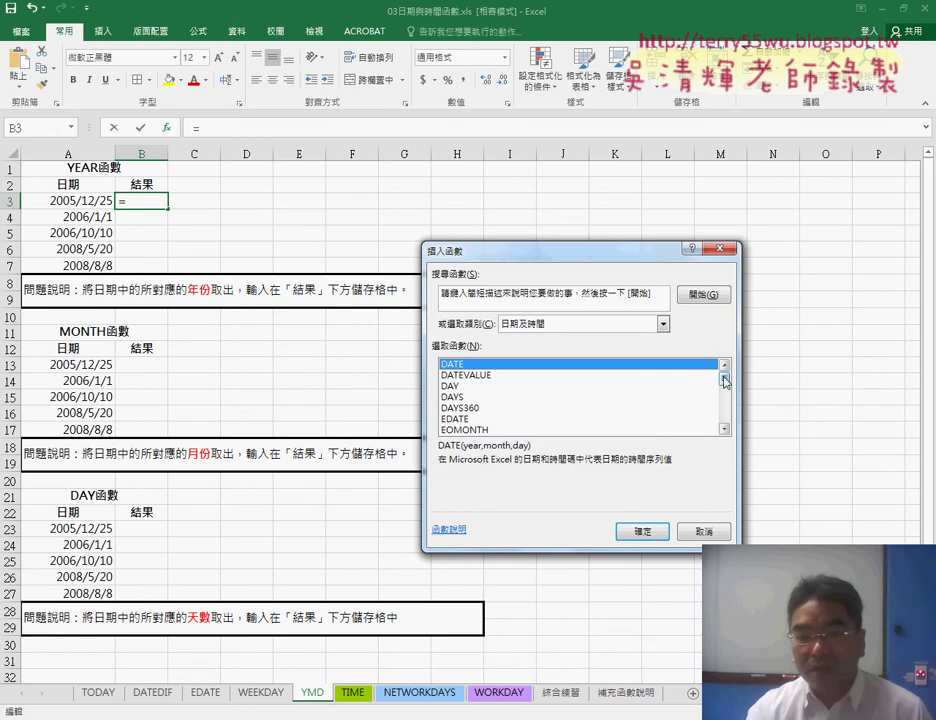
left_click_drag(724, 379, 724, 414)
left_click(478, 419)
left_click(632, 533)
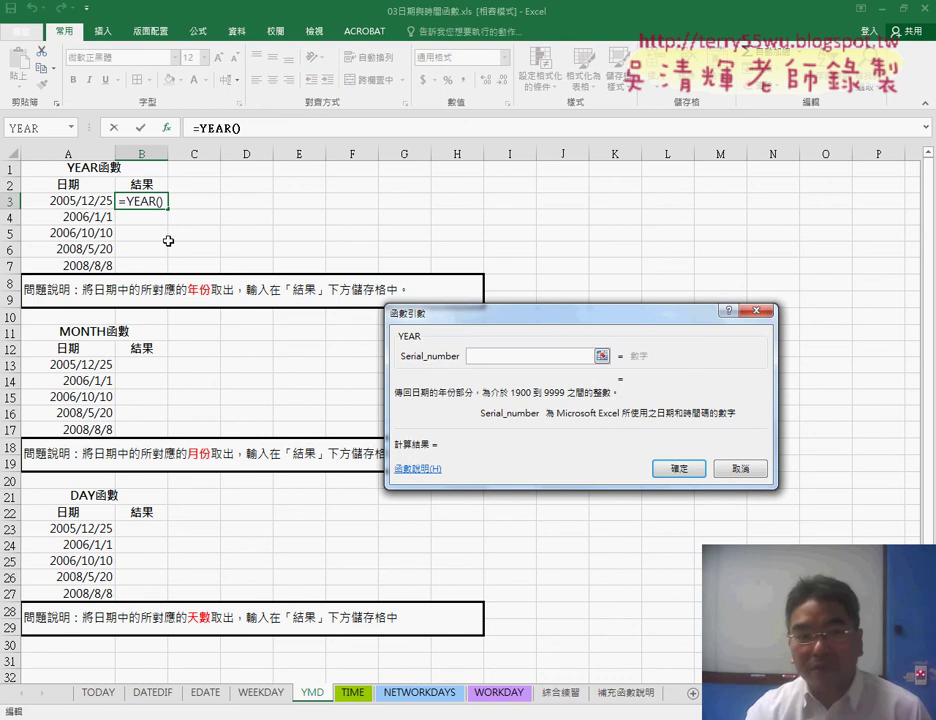
left_click(83, 204)
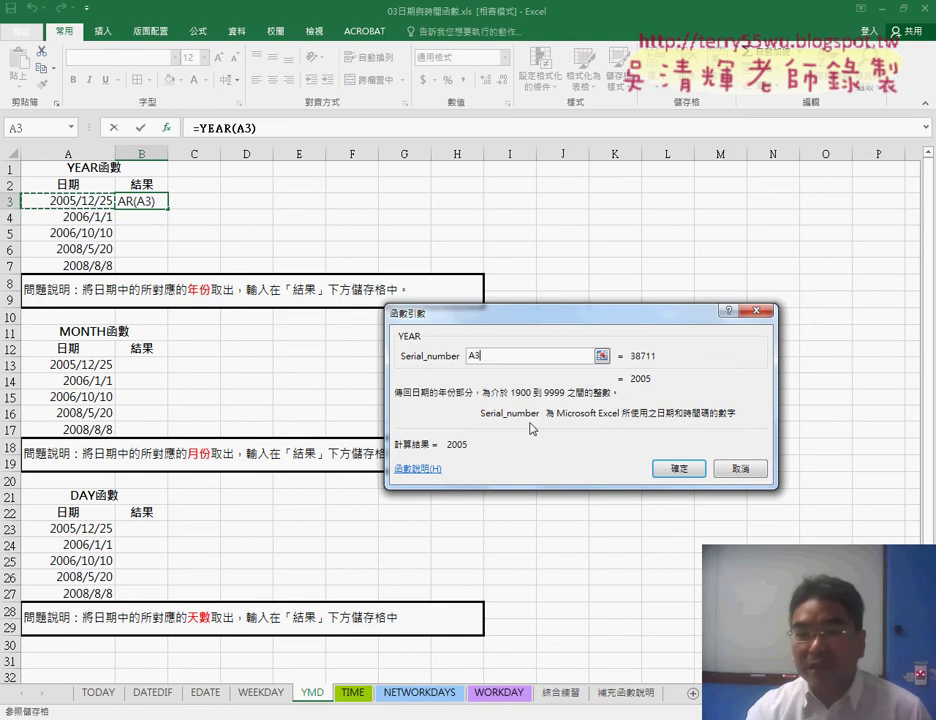
left_click(678, 468)
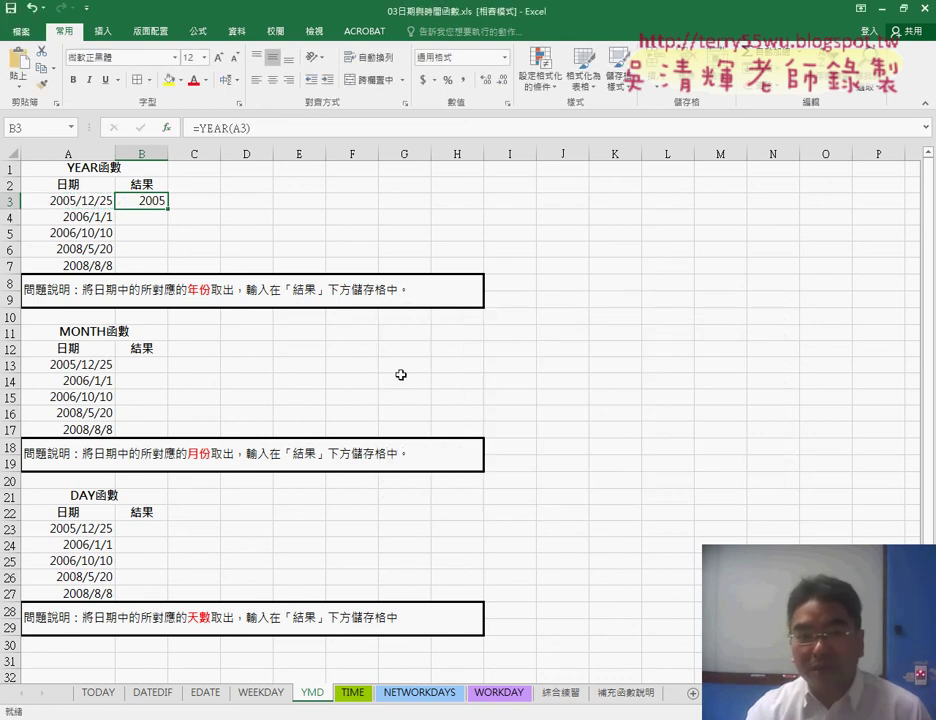
left_click(77, 205)
left_click(147, 202)
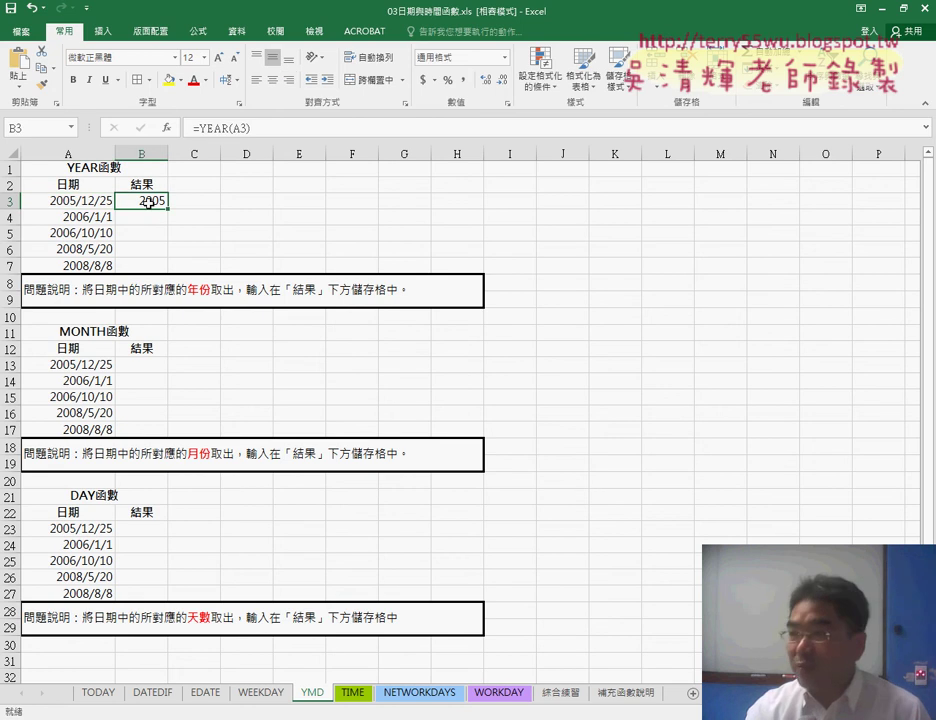
Insert =MONTH(A13) into B13 so it shows 12.
left_click(141, 364)
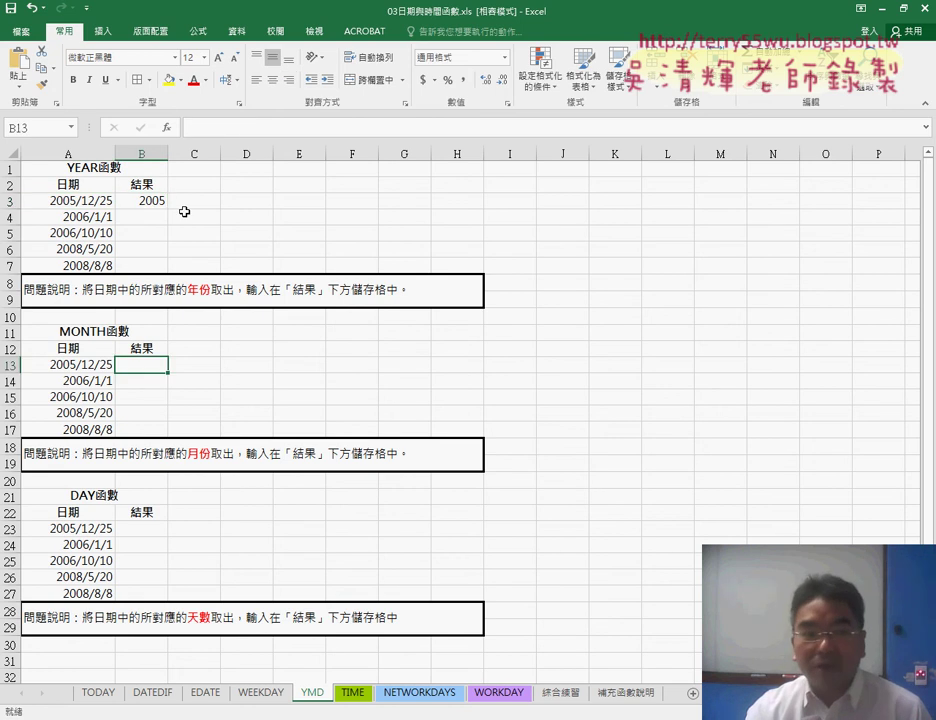
left_click(169, 127)
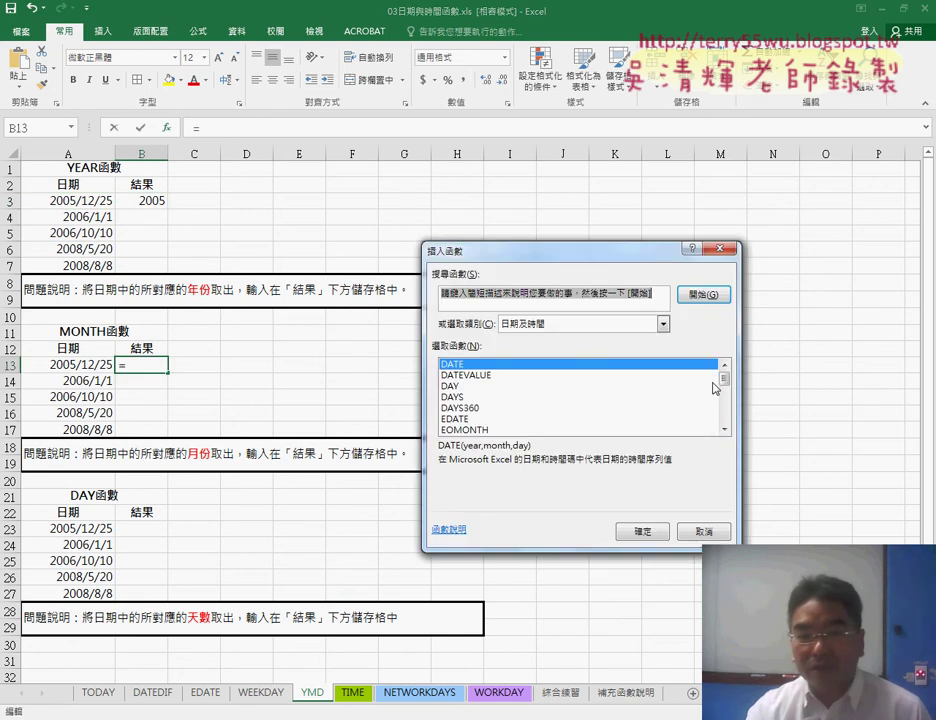
mouse_move(724, 380)
left_mouse_down()
mouse_move(725, 408)
mouse_move(725, 396)
left_mouse_up()
double_click(488, 386)
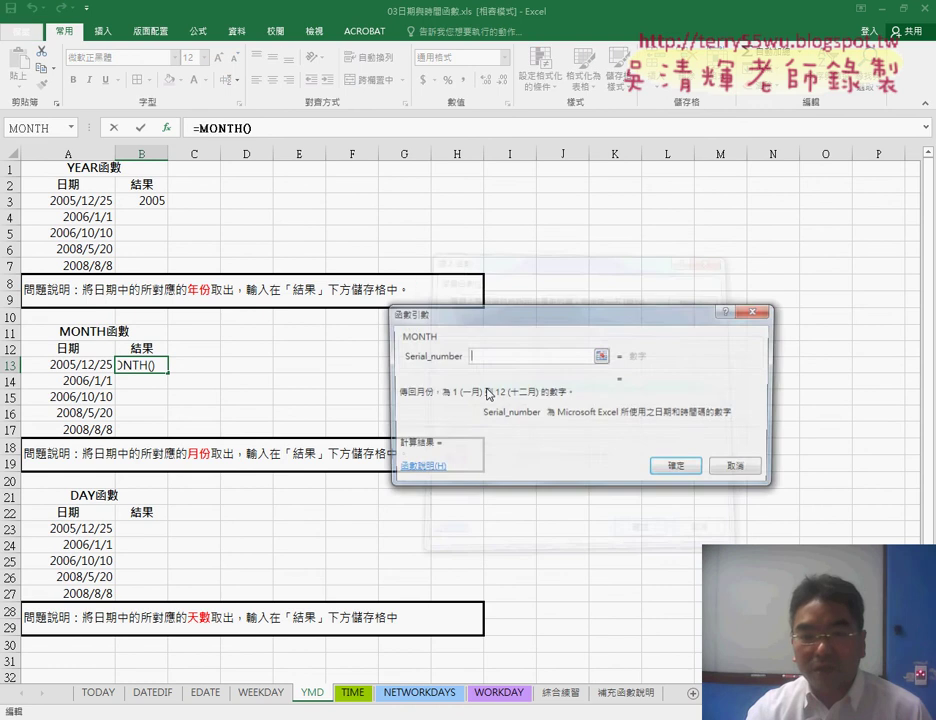
left_click(85, 364)
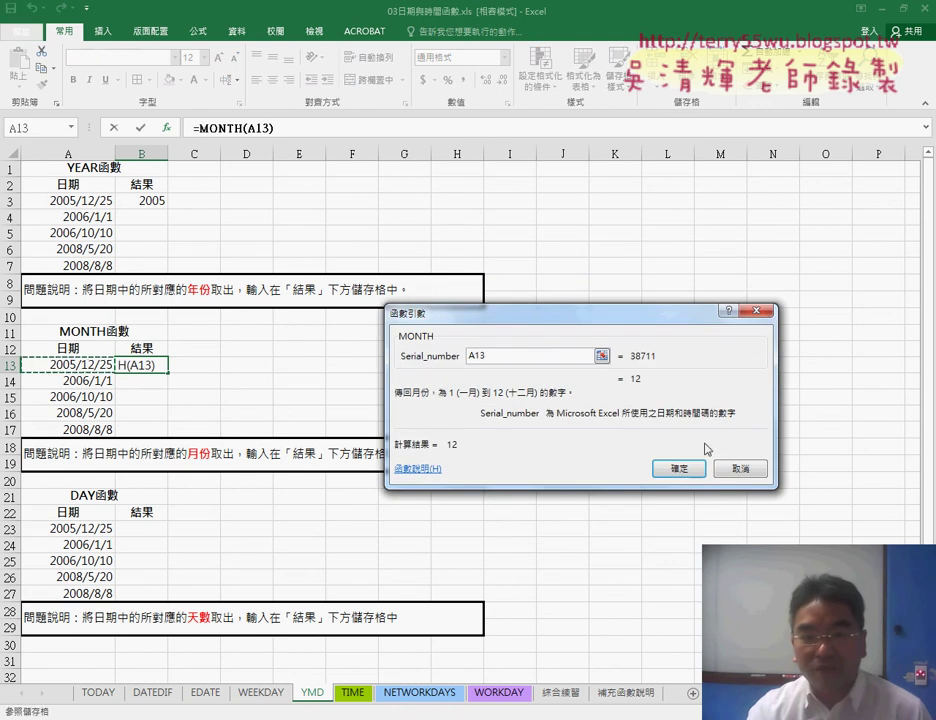
left_click(680, 467)
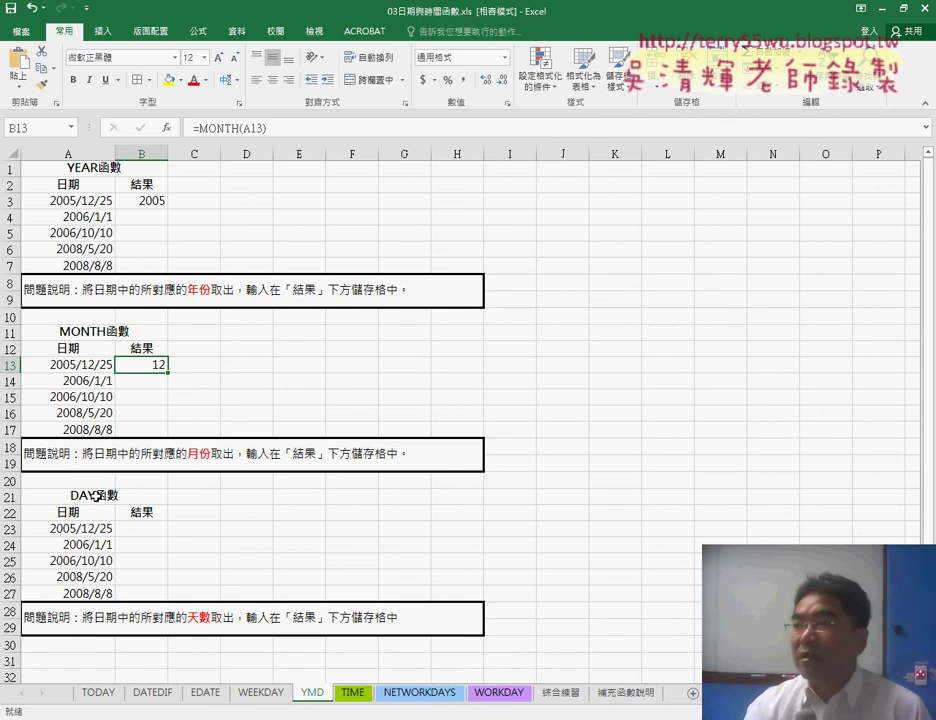
Insert =DAY(A23) into B23 so it shows 25.
left_click(141, 528)
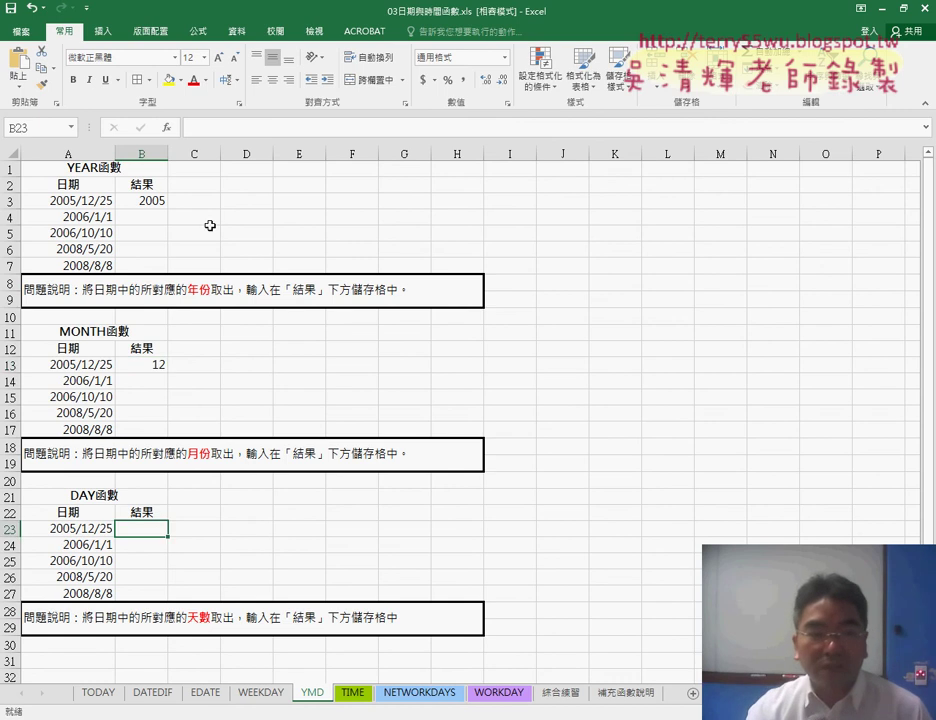
left_click(167, 128)
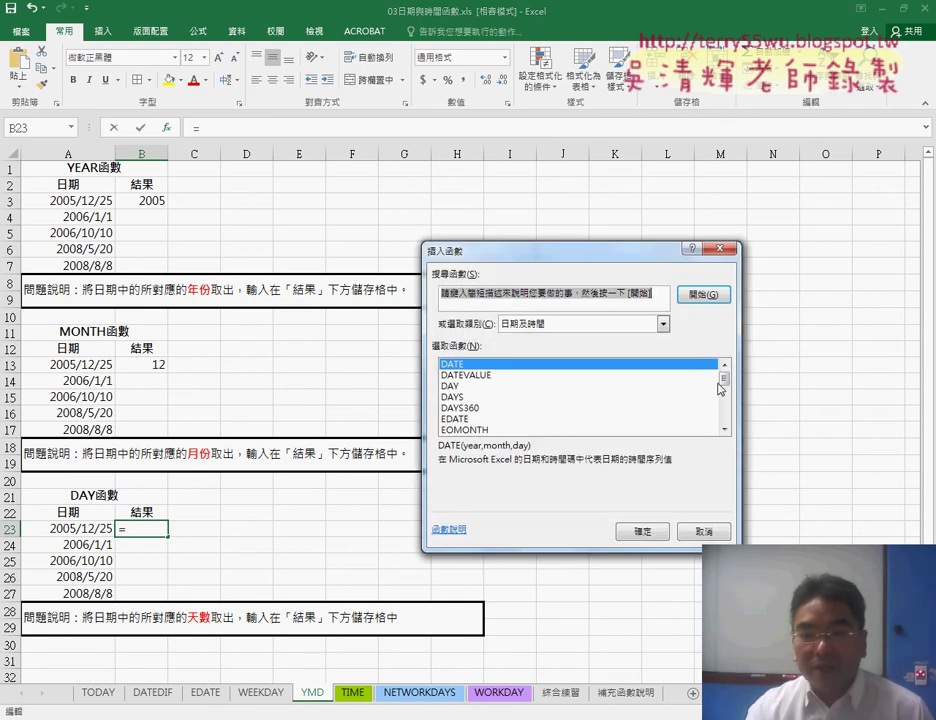
double_click(452, 386)
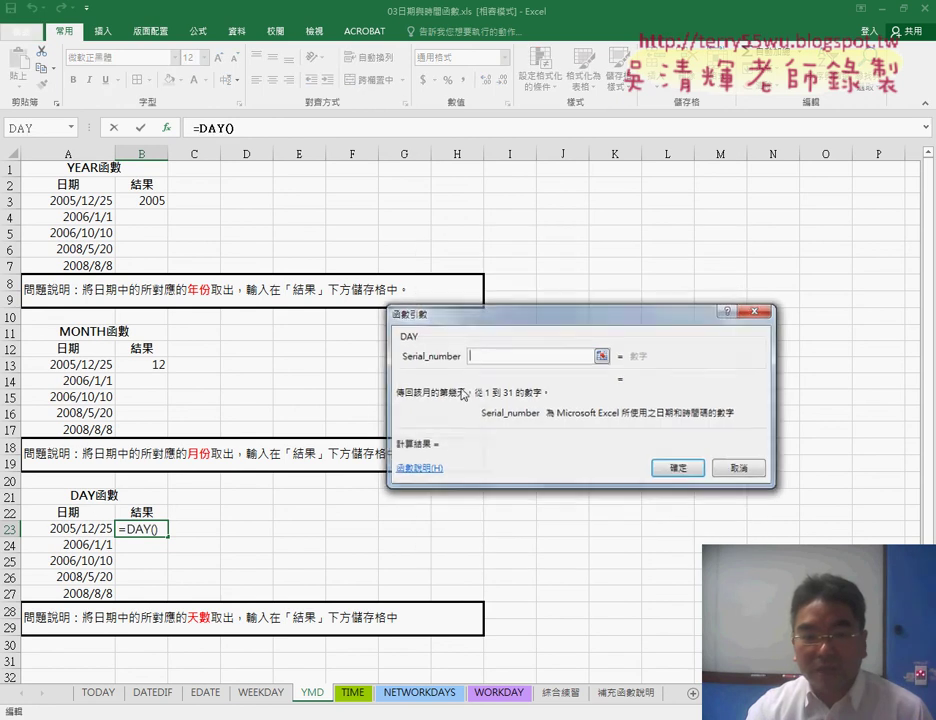
left_click(72, 528)
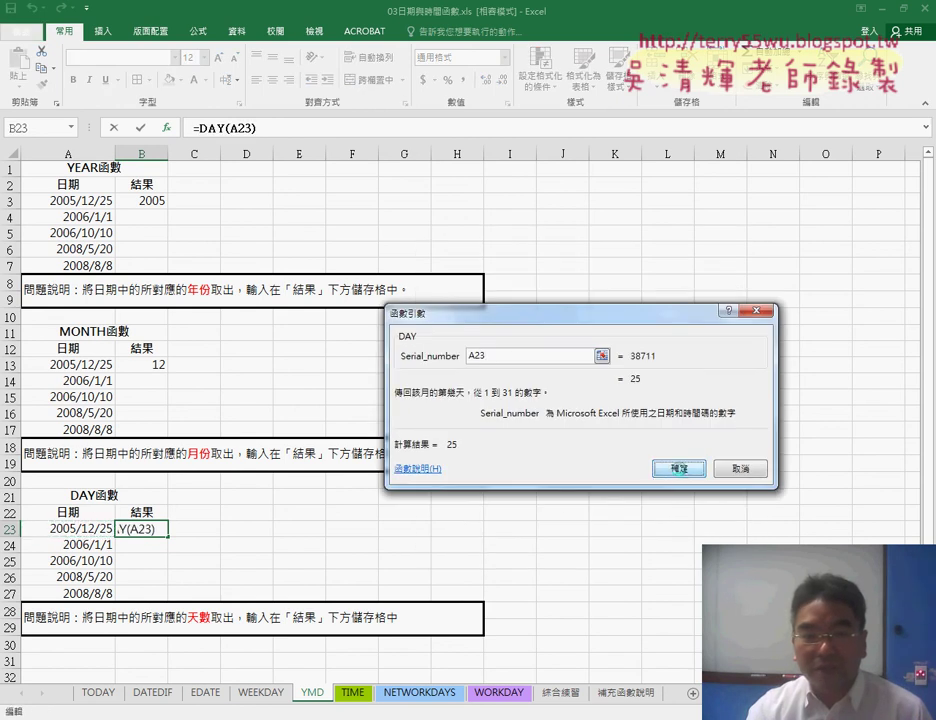
key("Return")
Review the year, month and day formulas in B3, B13 and B23, then return to TODAY.
left_click(150, 200)
left_click(152, 364)
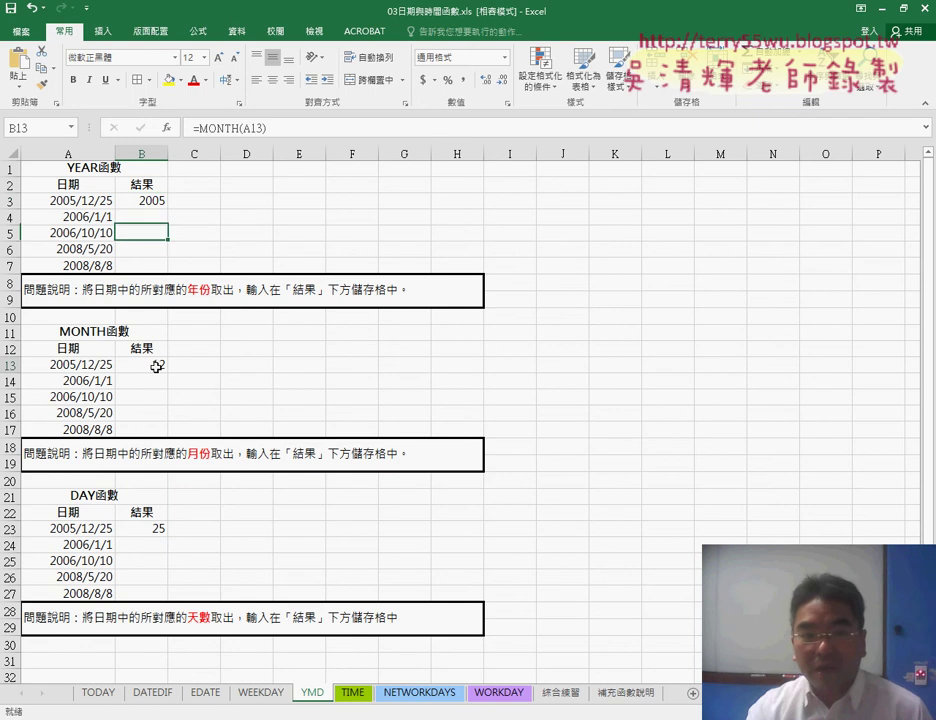
left_click(152, 528)
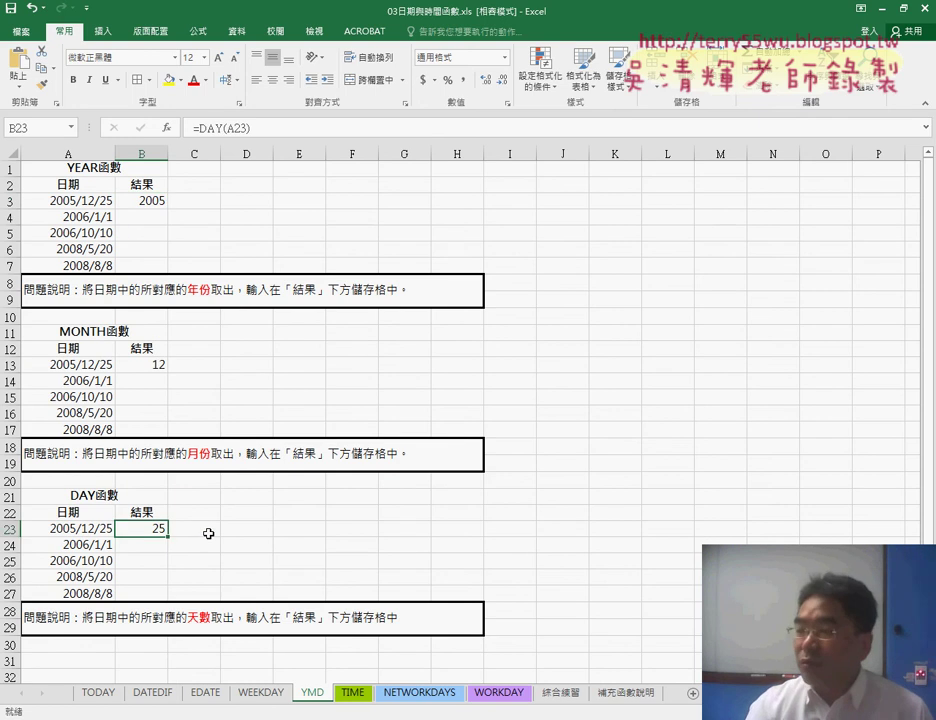
left_click(98, 692)
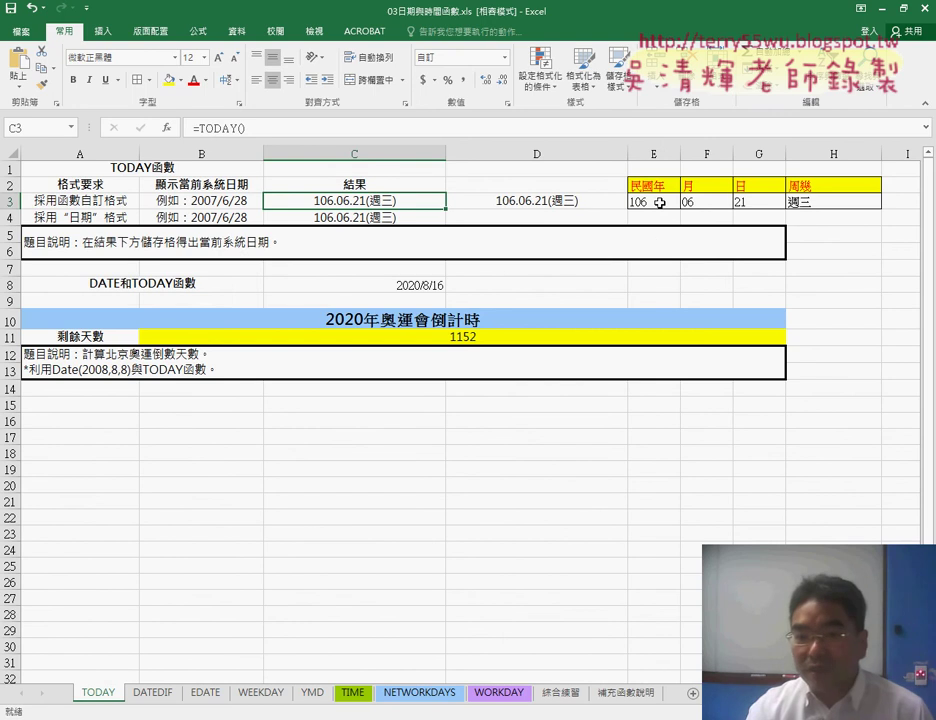
Clear the old values in E3:H3 and insert =YEAR(C3) into E3, showing 2017.
left_click_drag(667, 202, 818, 202)
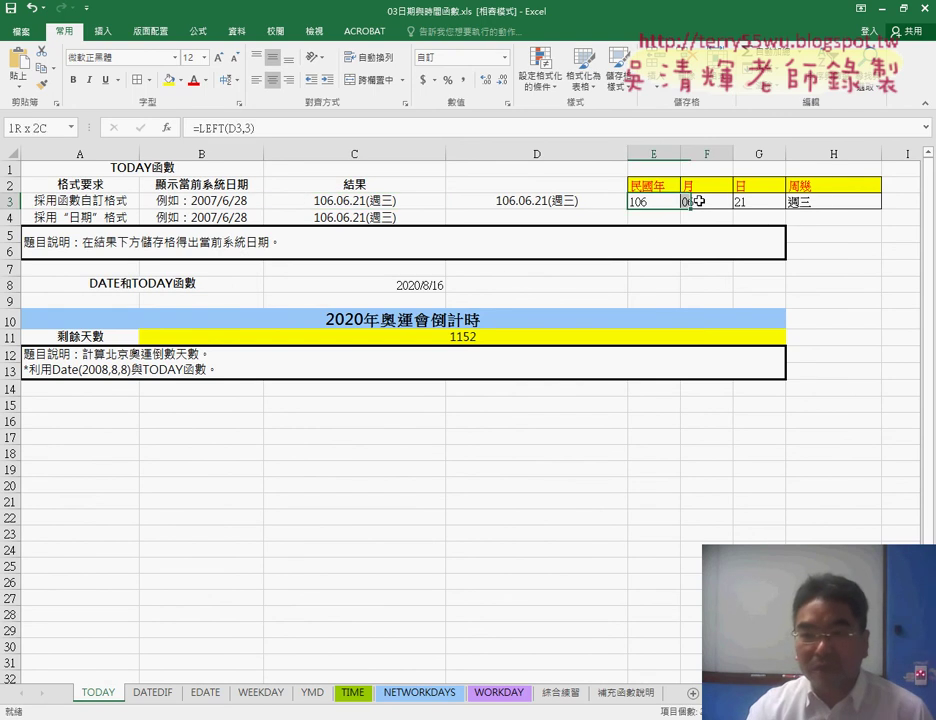
key("Delete")
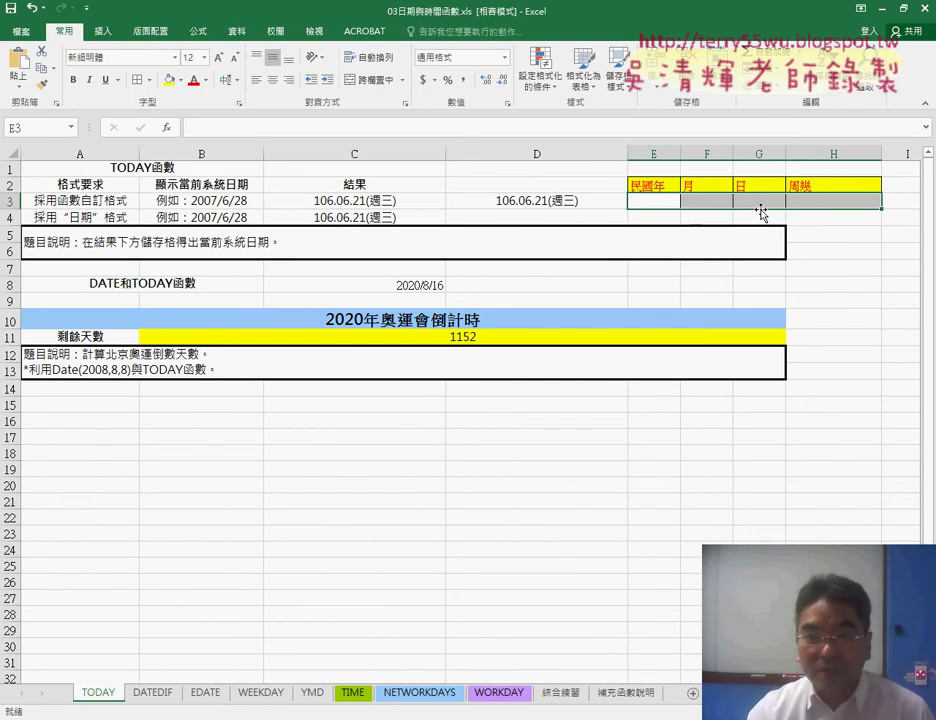
left_click(652, 200)
left_click(167, 127)
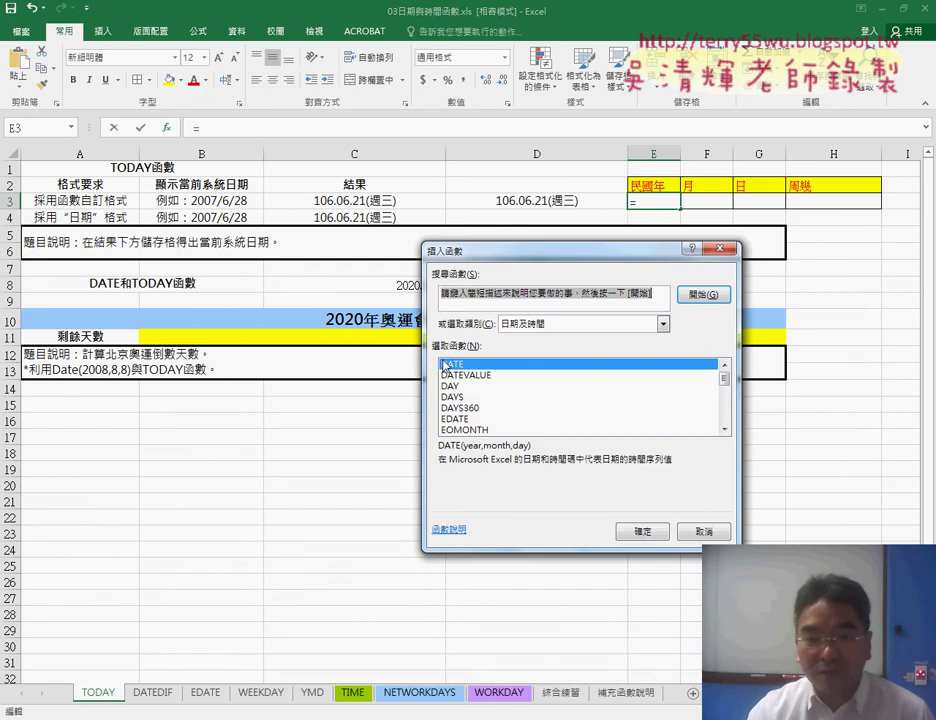
left_click_drag(724, 379, 724, 414)
left_click(476, 419)
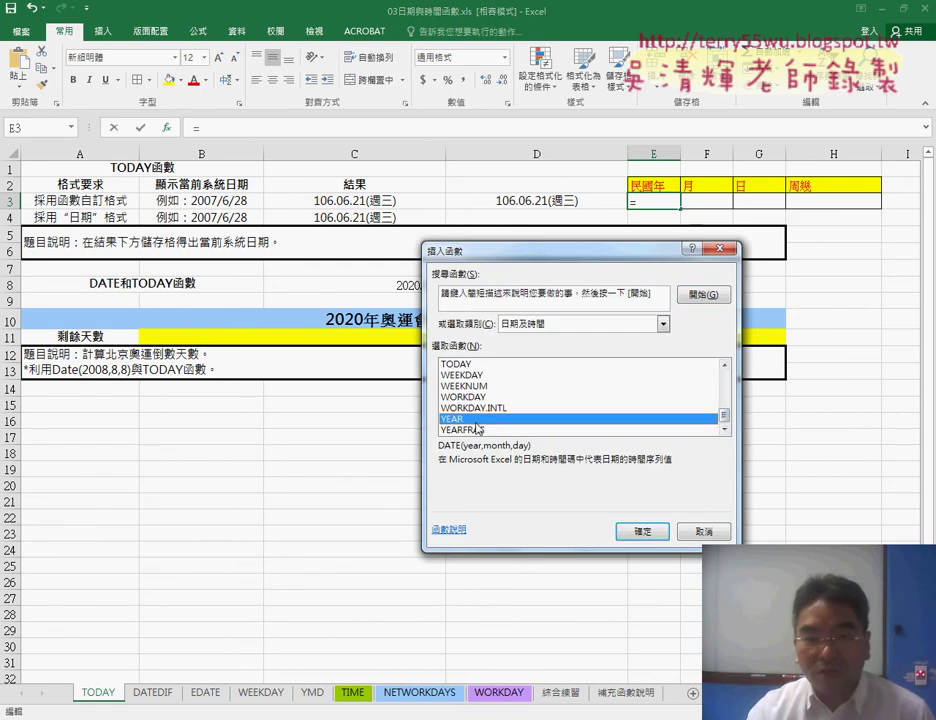
double_click(477, 424)
left_click(390, 201)
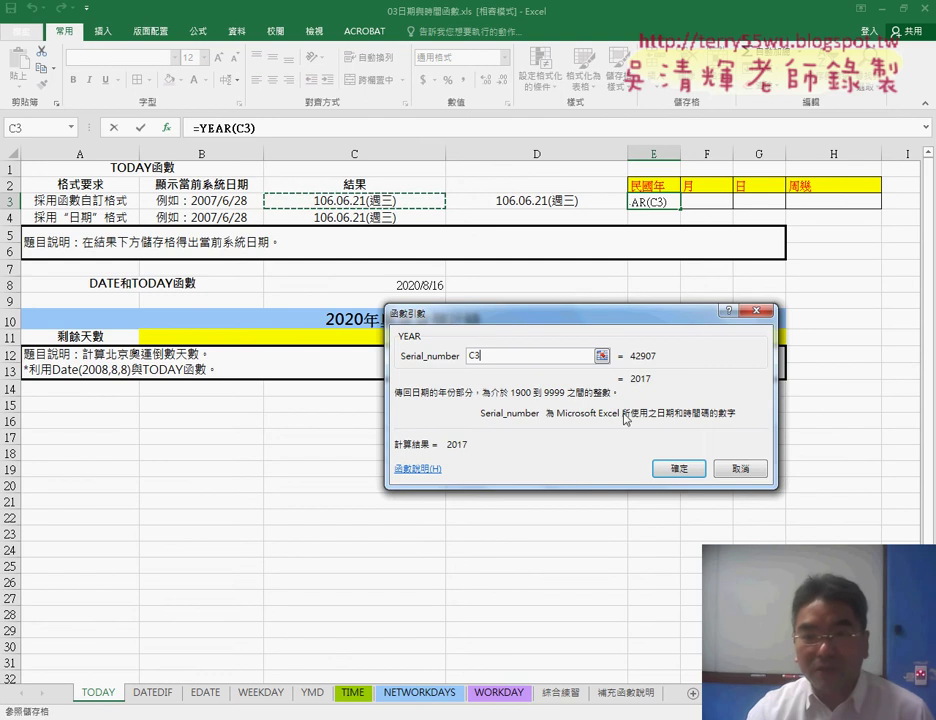
left_click(679, 468)
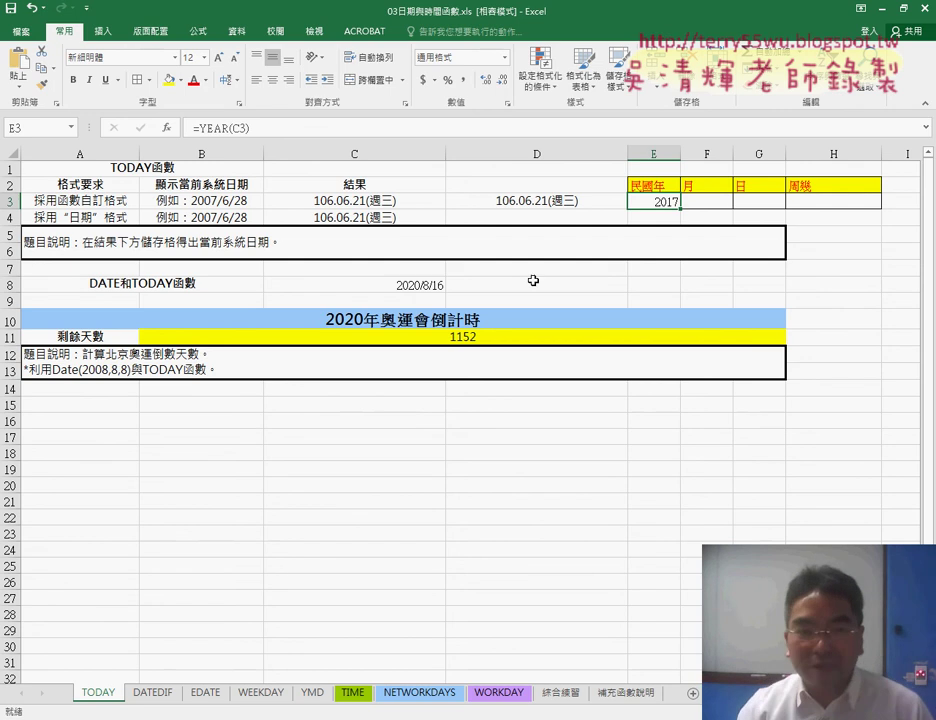
Change E3 to =YEAR(C3)-1911 and format it as General so it shows 106.
left_click(269, 121)
type("-1")
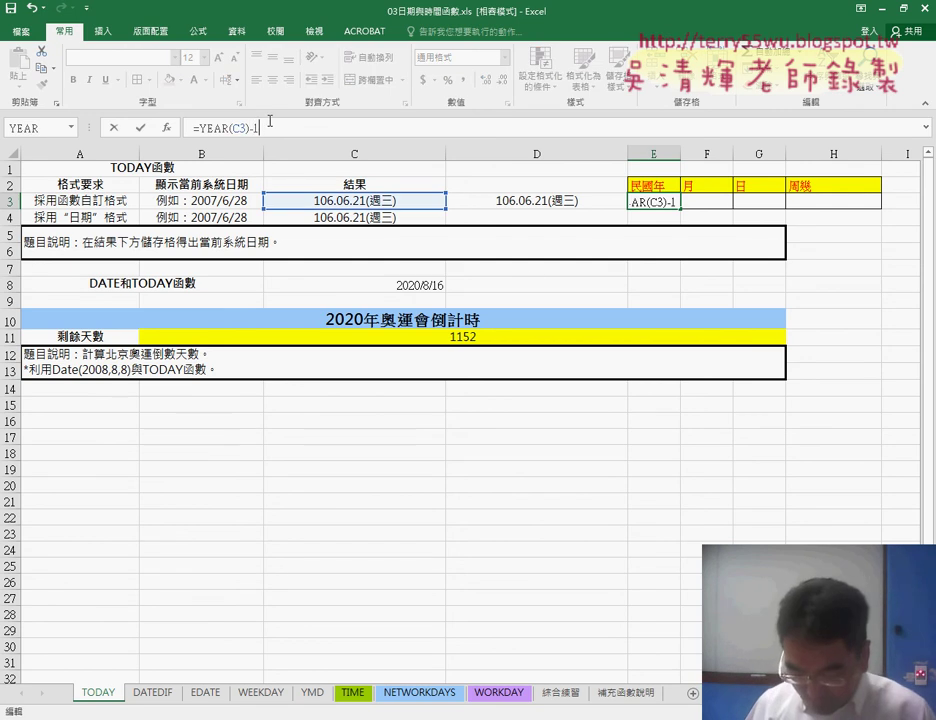
type("911")
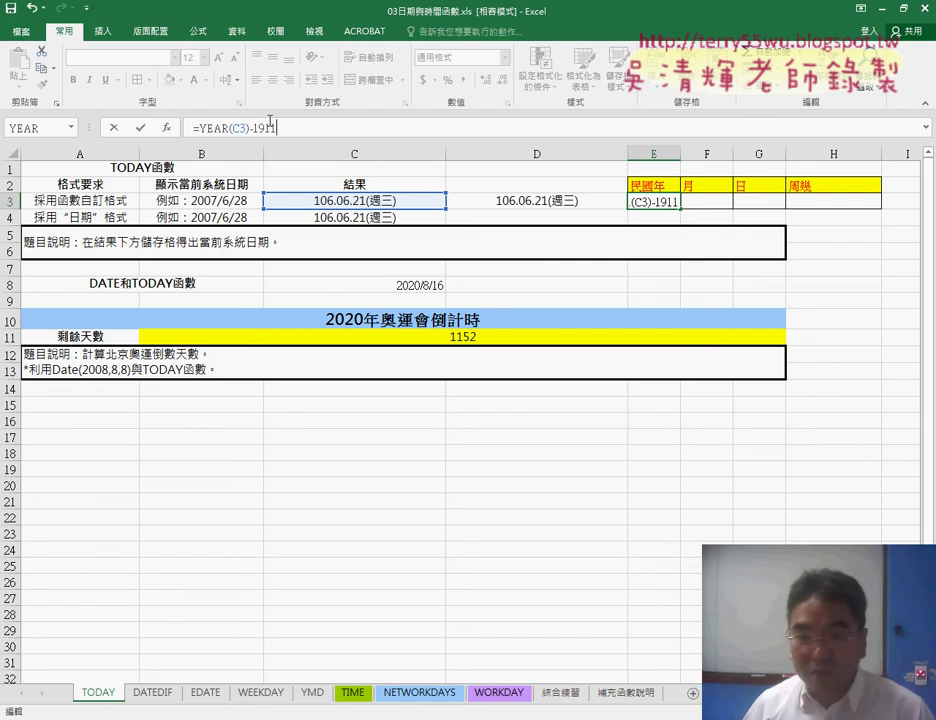
key("Return")
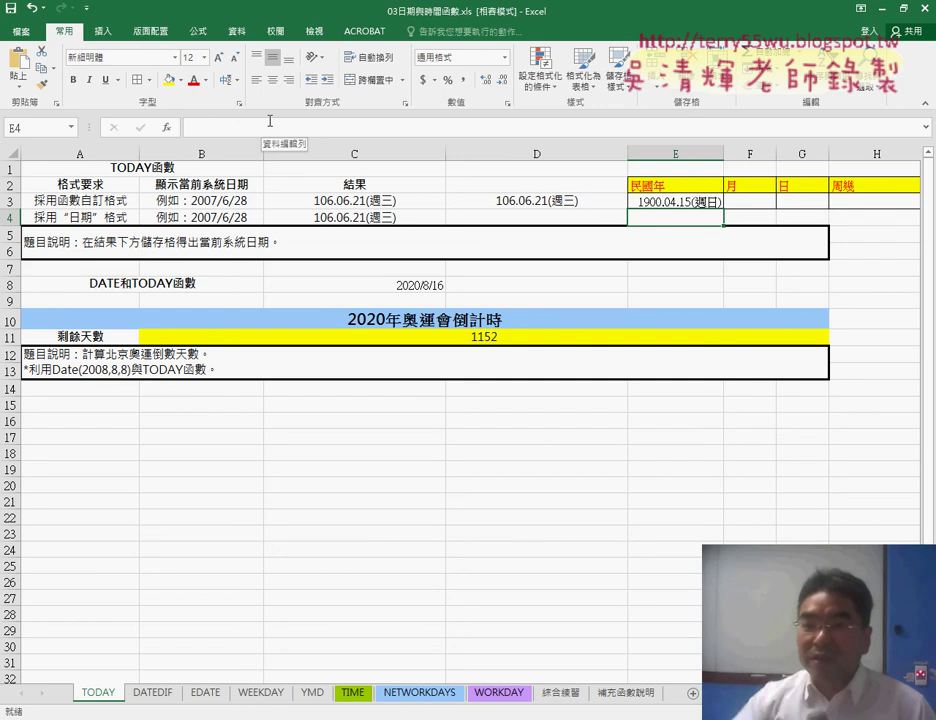
left_click(703, 203)
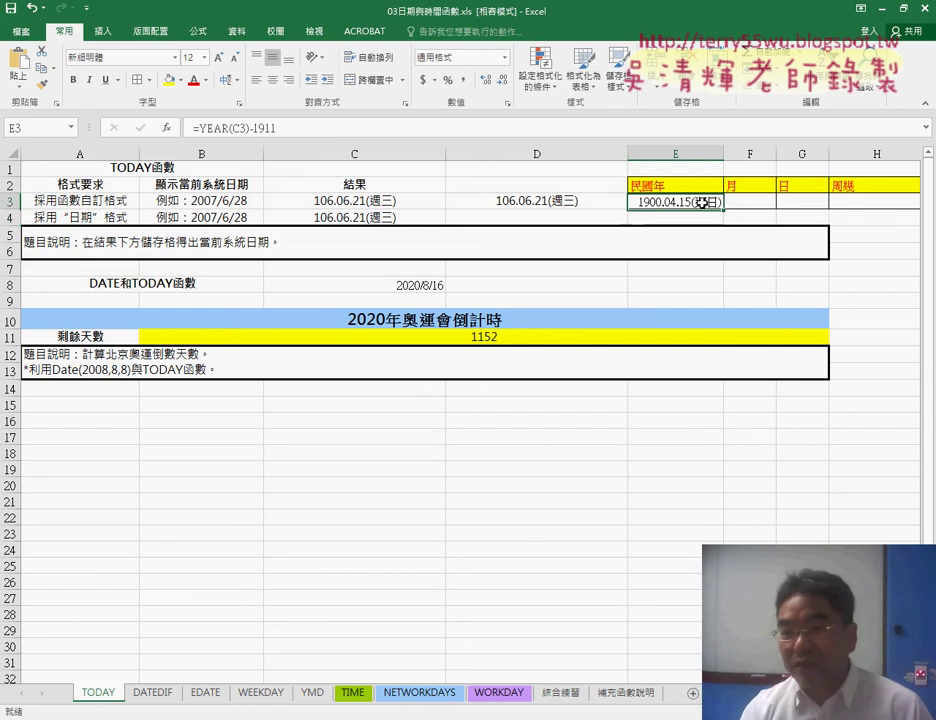
right_click(684, 204)
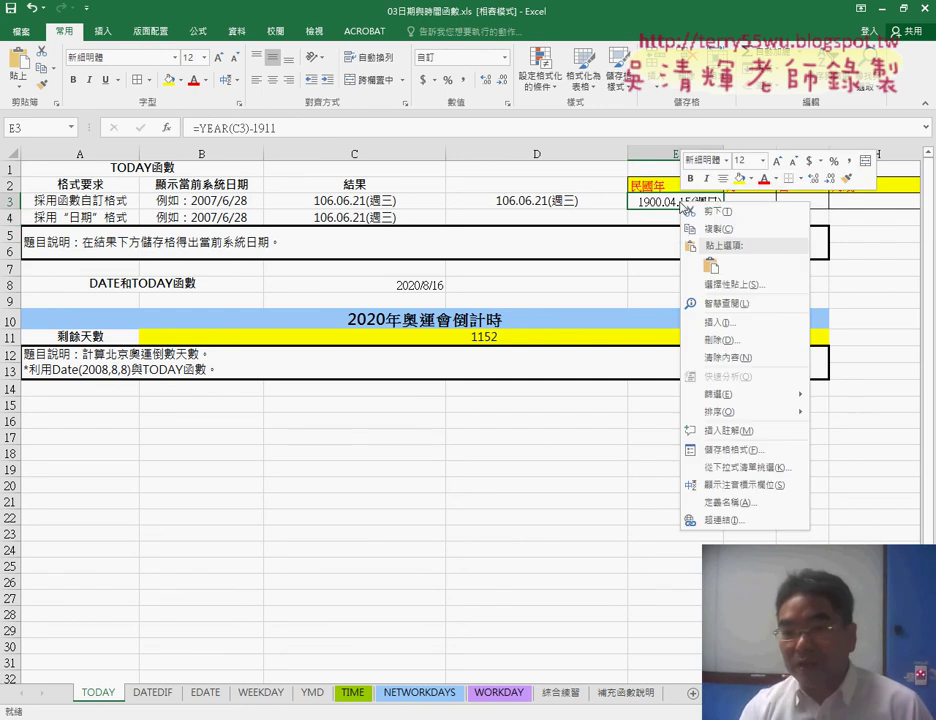
left_click(730, 449)
left_click(537, 320)
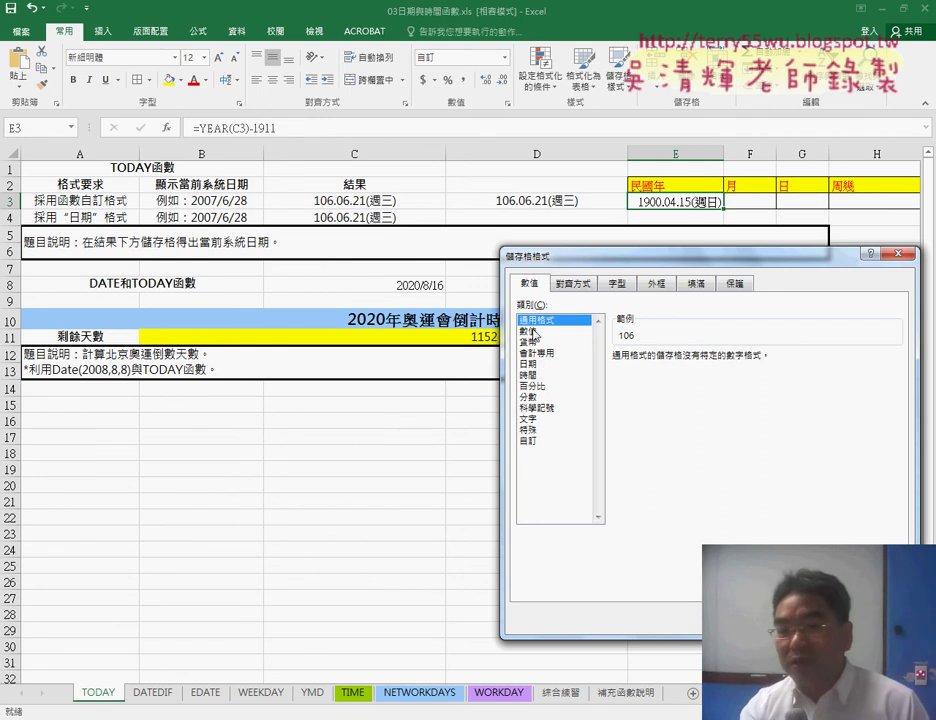
key("Return")
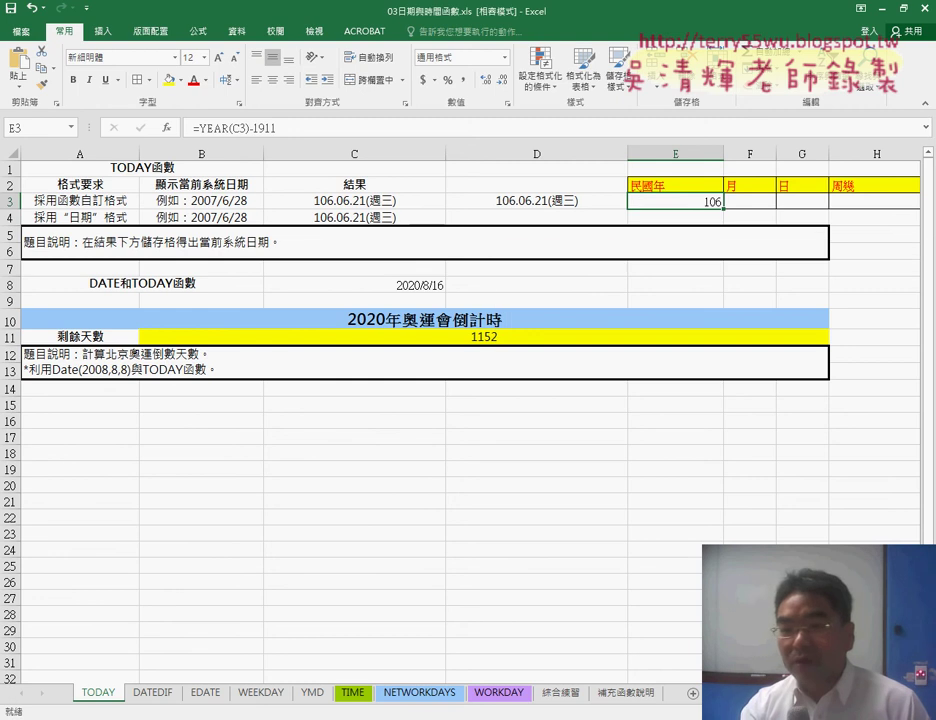
Narrow column E back to its original width, then clear the formula from E3.
left_click(712, 155)
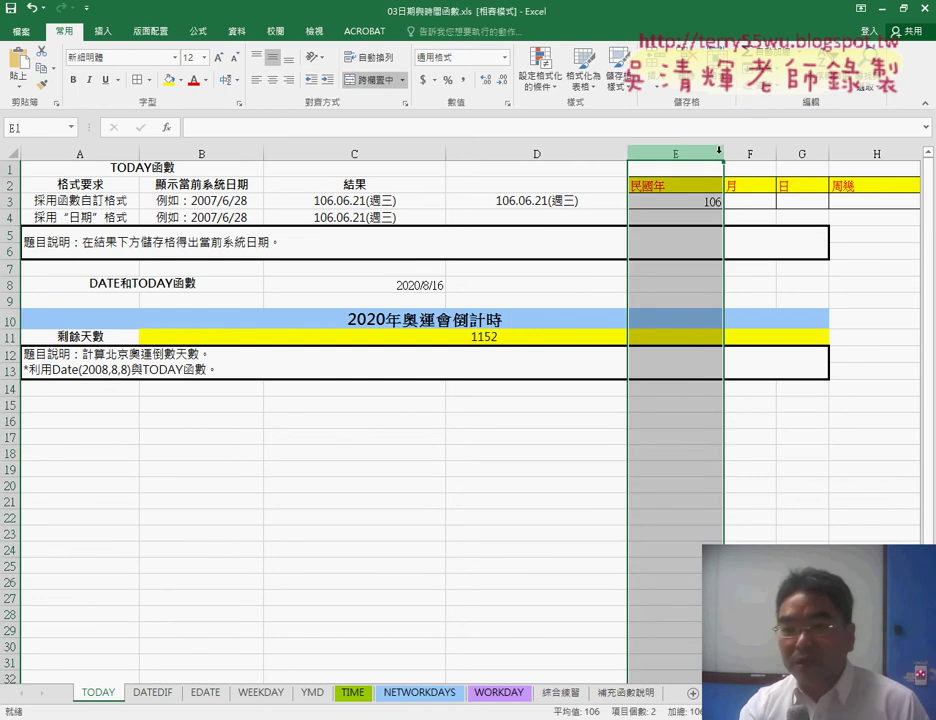
left_click_drag(721, 155, 680, 151)
left_click(654, 201)
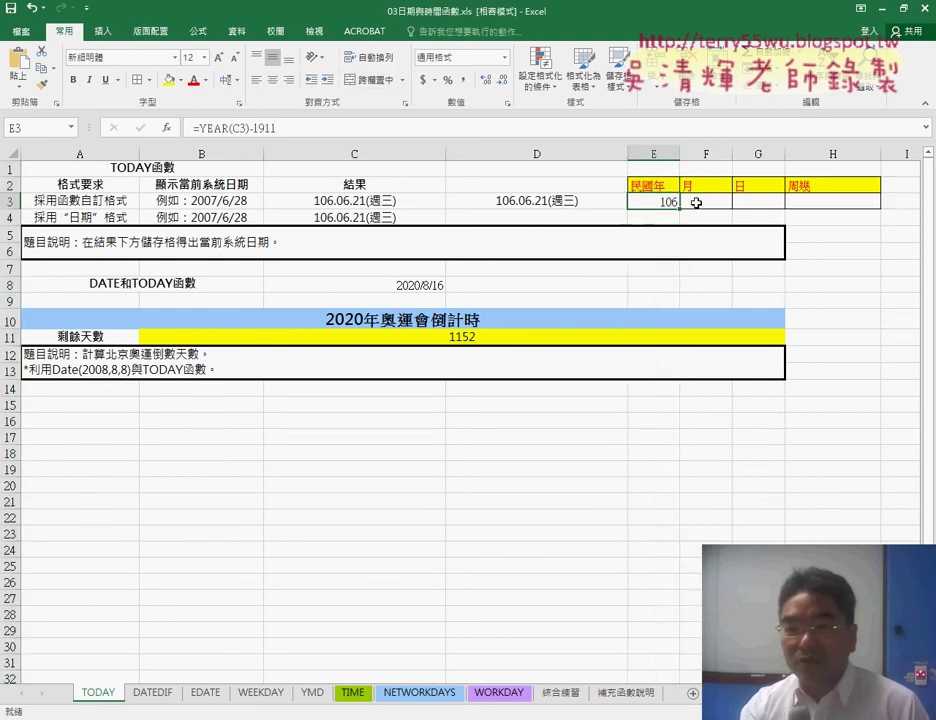
key("Right")
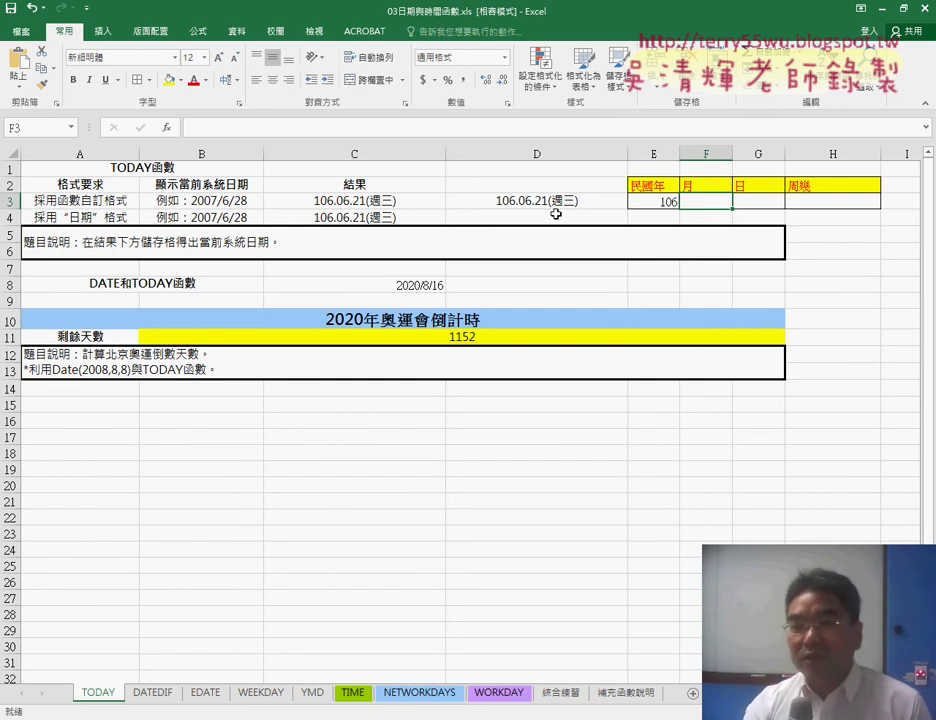
left_click(821, 202)
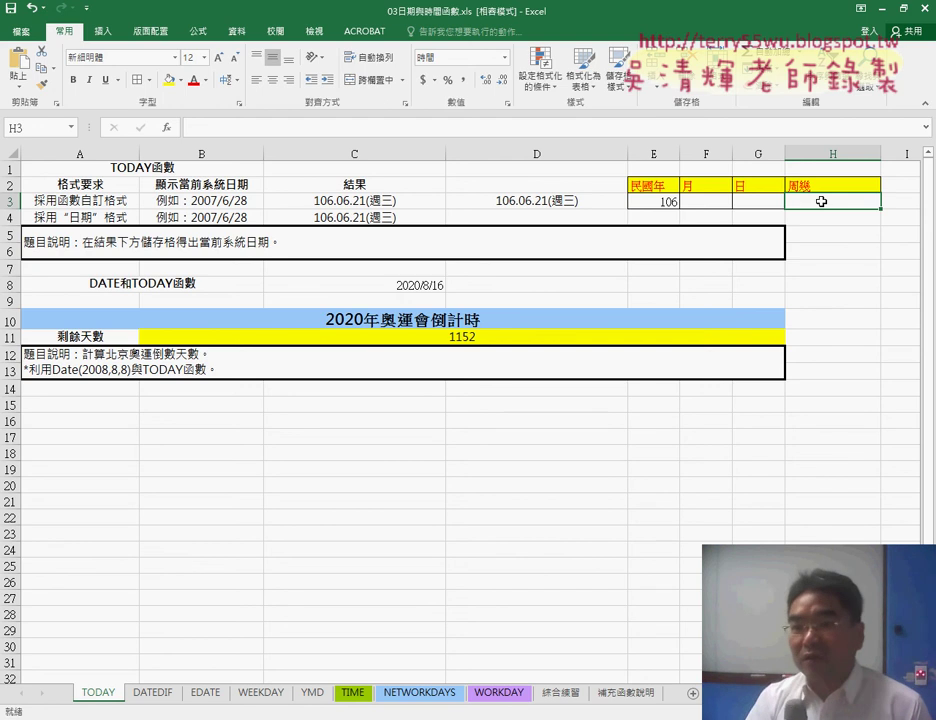
left_click(674, 202)
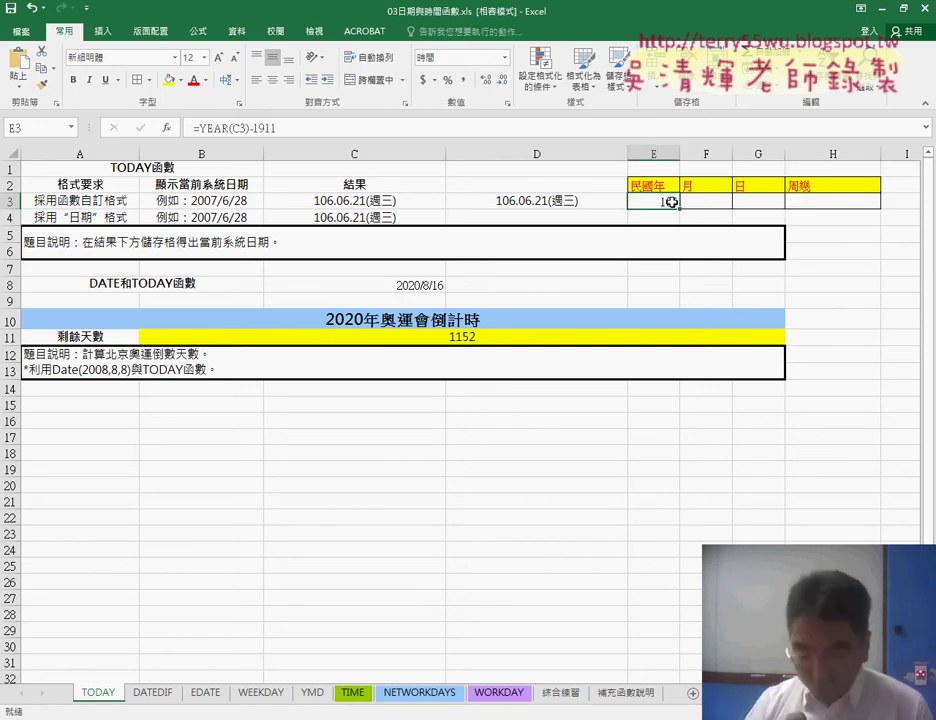
key("Delete")
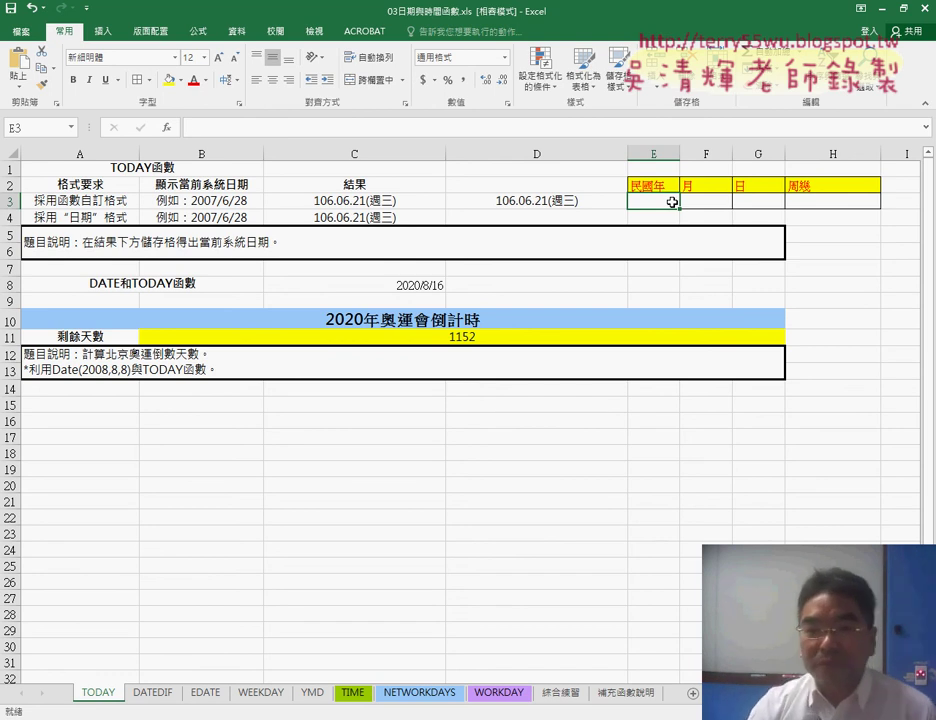
left_click(368, 203)
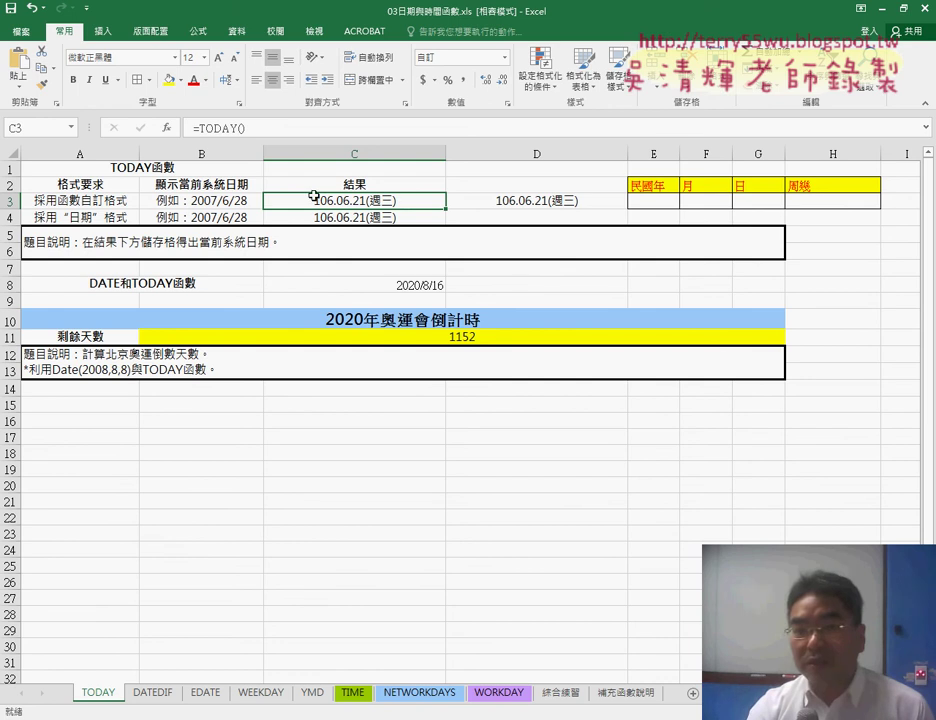
key("Right")
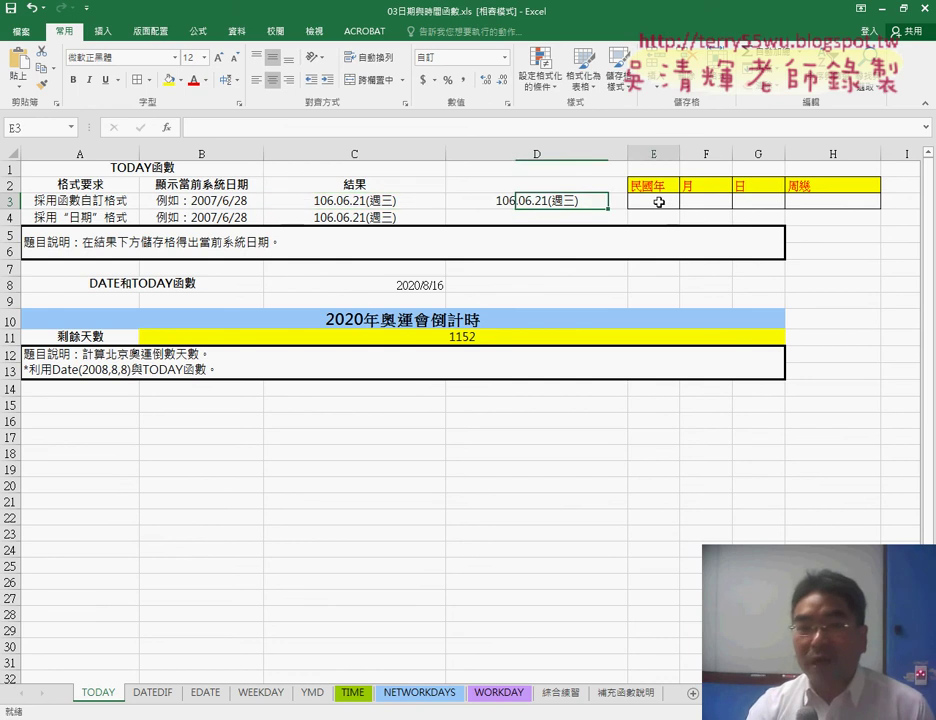
key("Right")
left_click(380, 202)
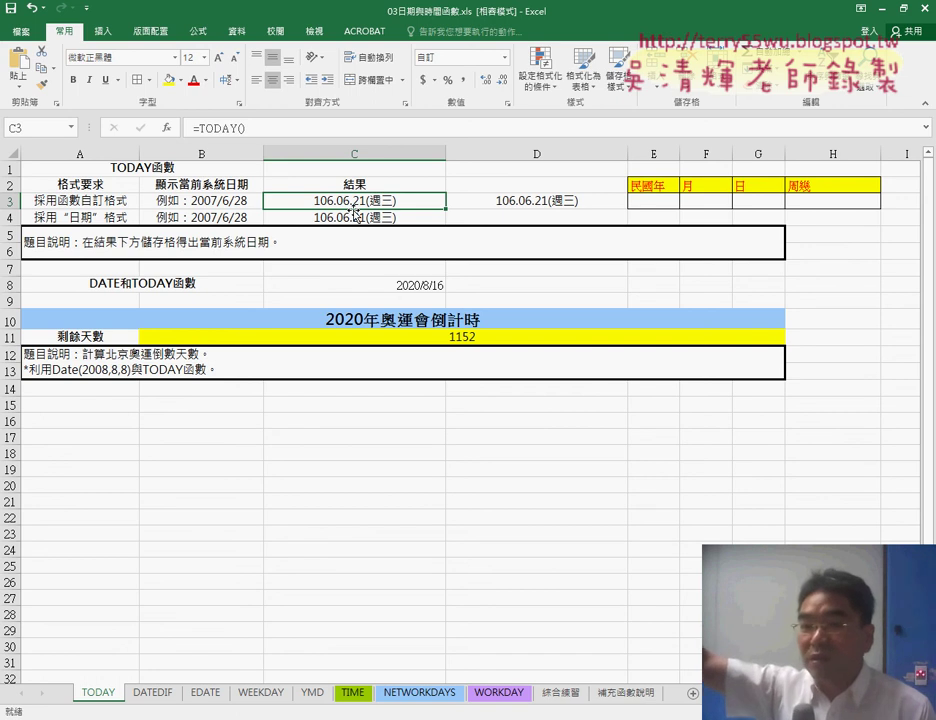
left_click(654, 204)
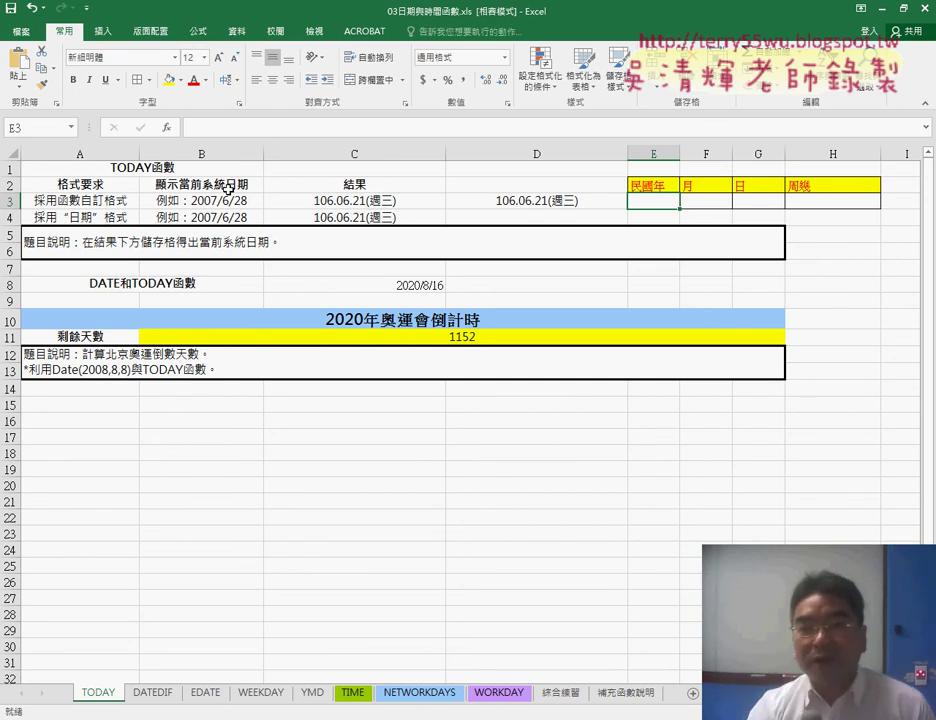
left_click(167, 129)
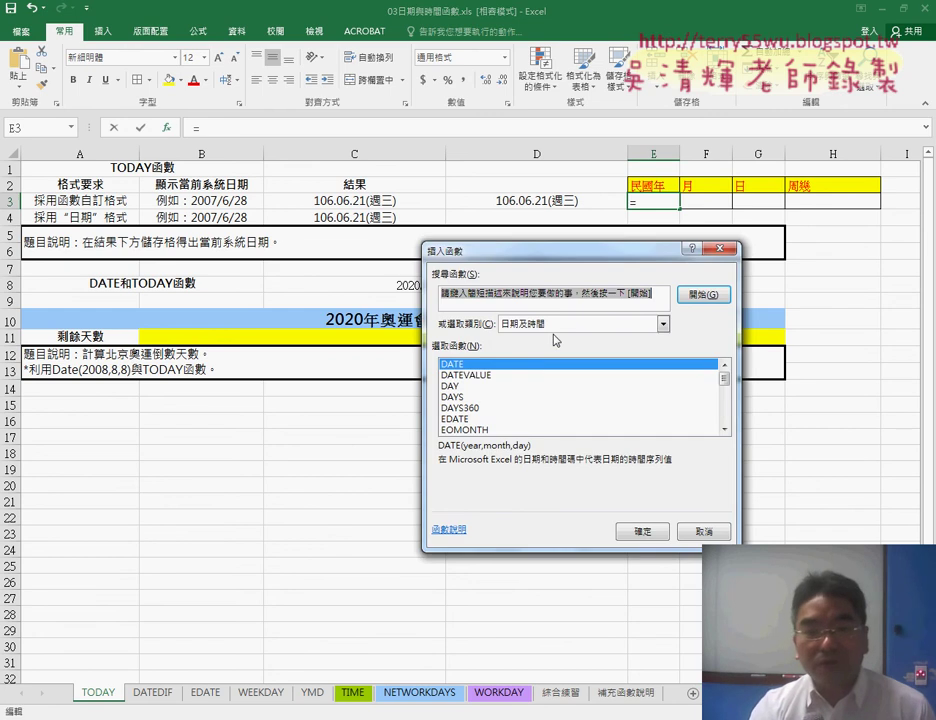
left_click(550, 323)
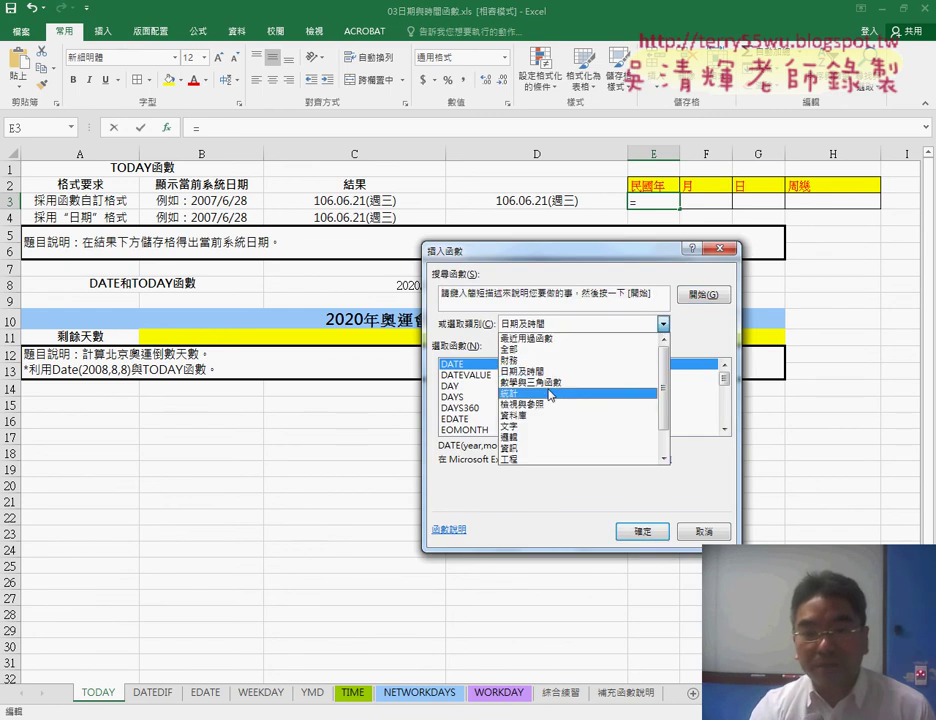
left_click(551, 427)
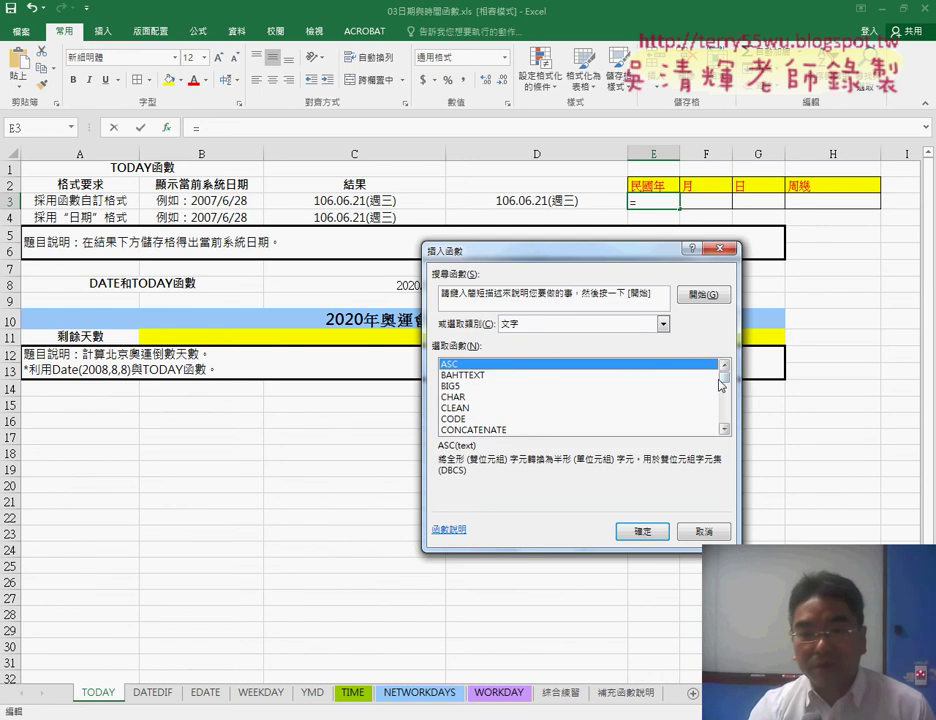
left_click_drag(725, 377, 727, 396)
double_click(453, 375)
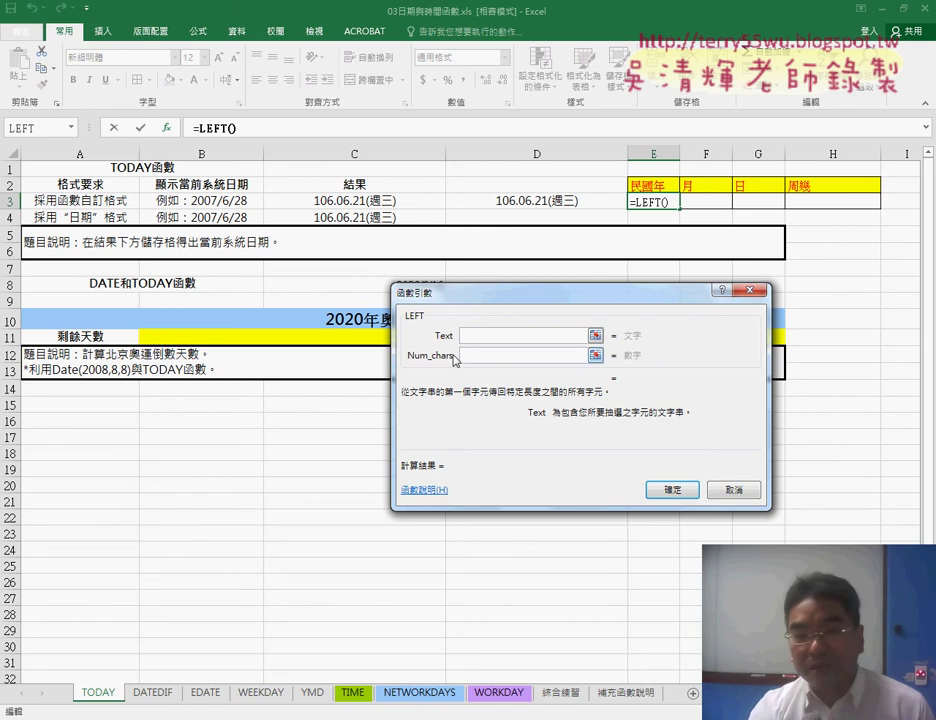
left_click(365, 202)
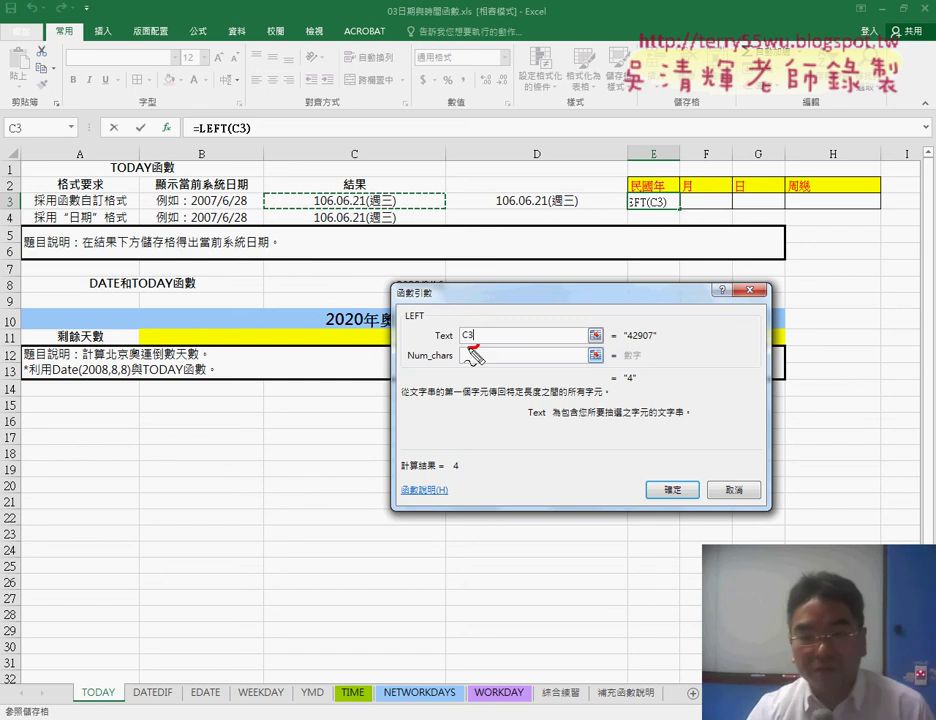
left_click_drag(472, 350, 489, 342)
left_click_drag(622, 346, 663, 344)
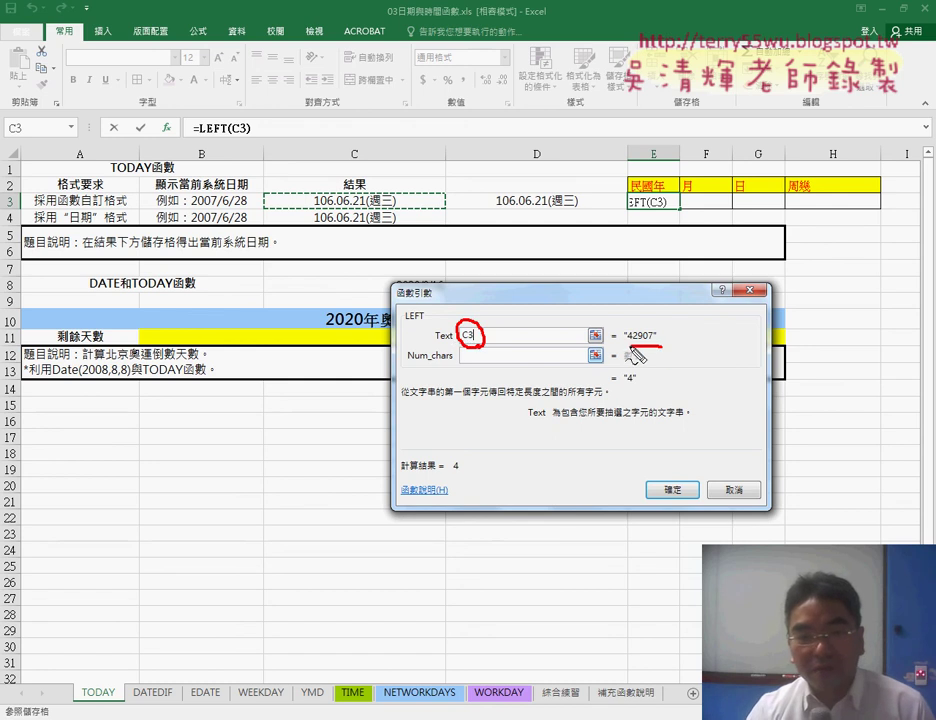
left_click_drag(399, 213, 401, 214)
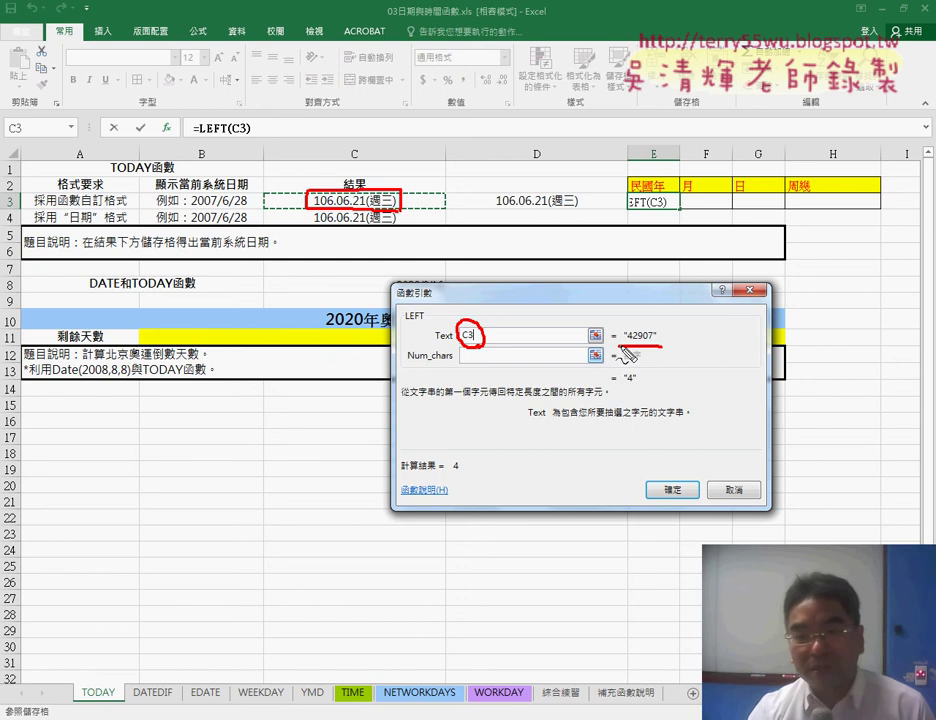
left_click_drag(621, 328, 662, 348)
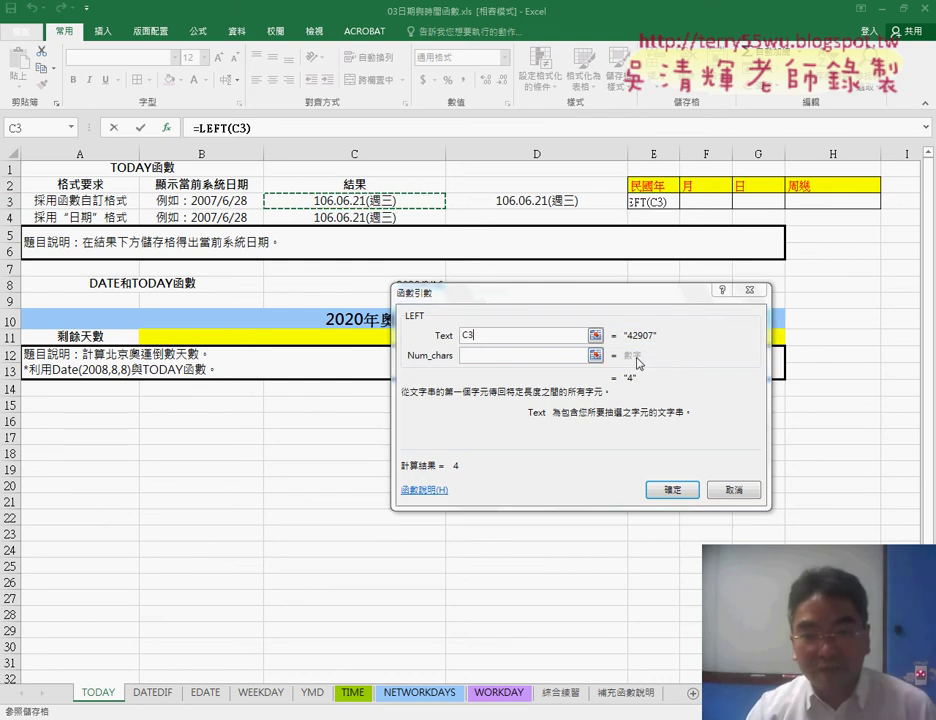
left_click(469, 355)
type("3")
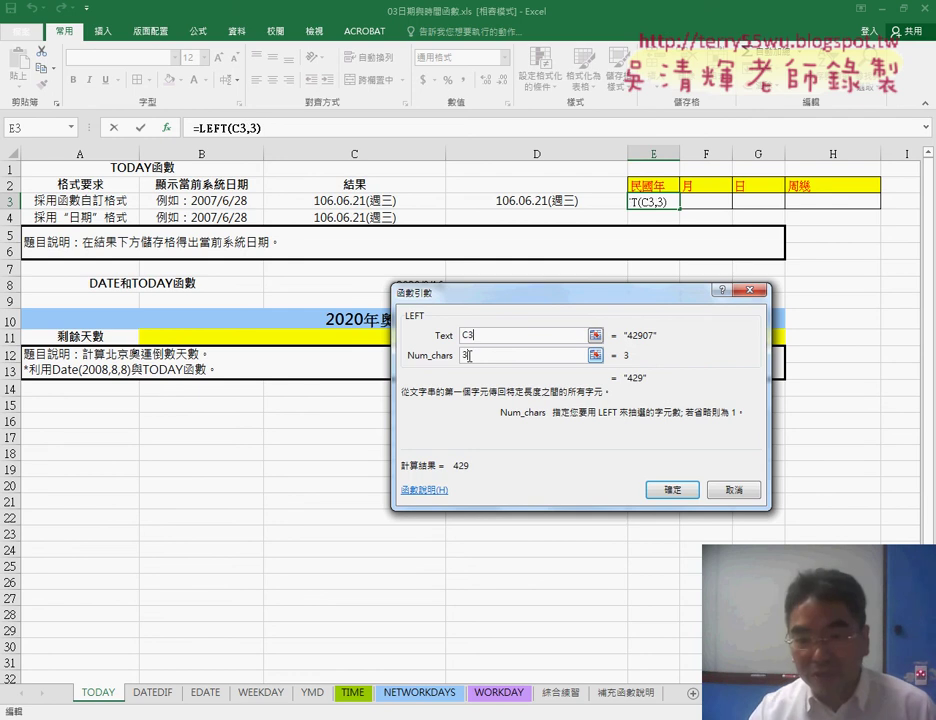
left_click(670, 490)
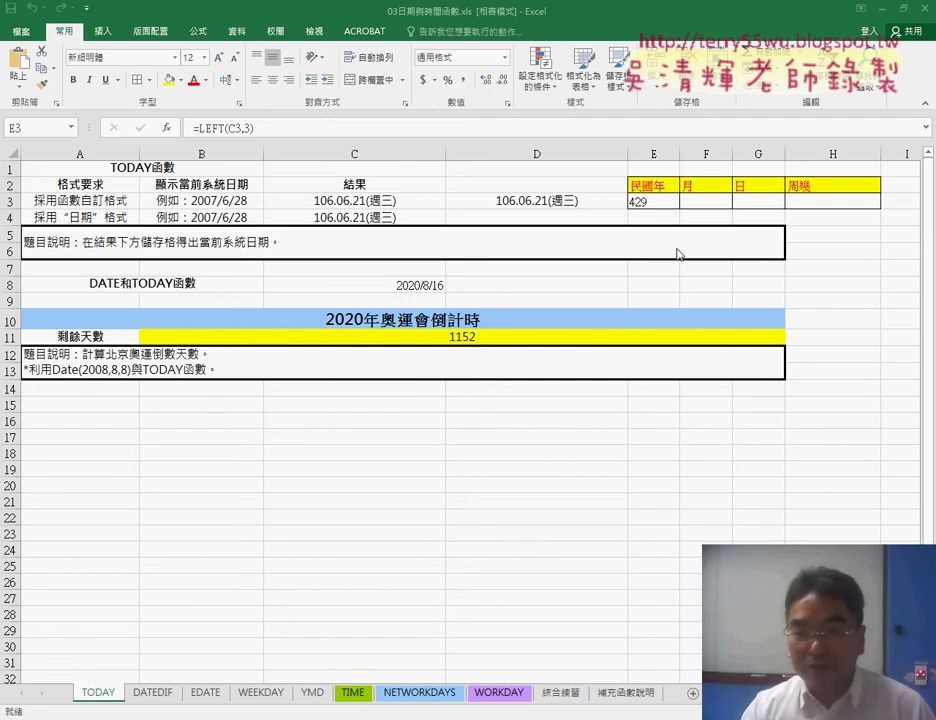
left_click(641, 201)
Clear the LEFT result from E3 and inspect the formulas in C3 and D3.
key("Delete")
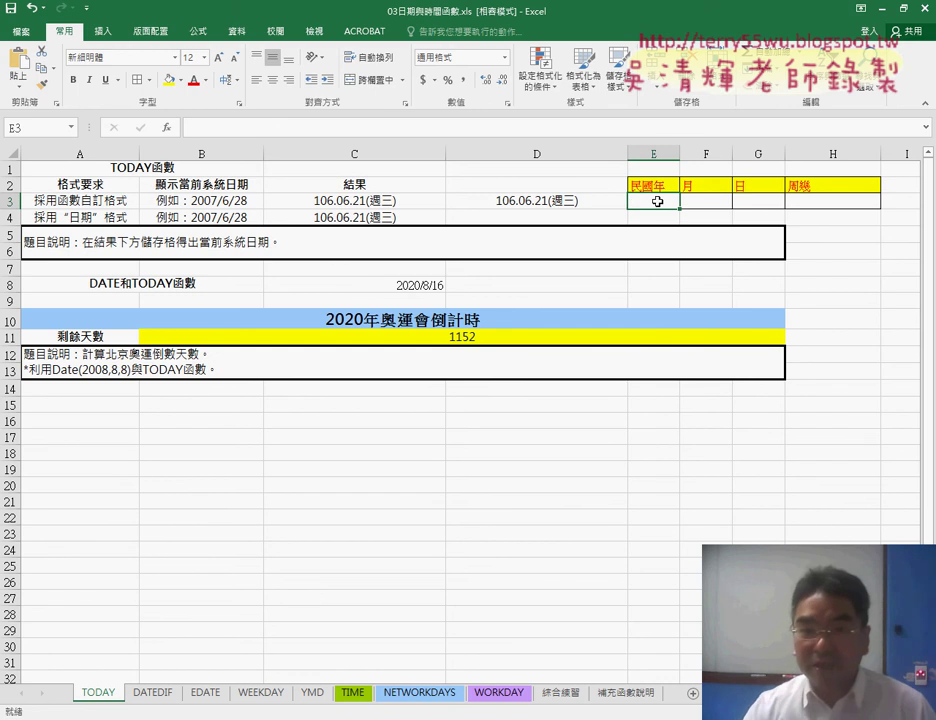
left_click(377, 201)
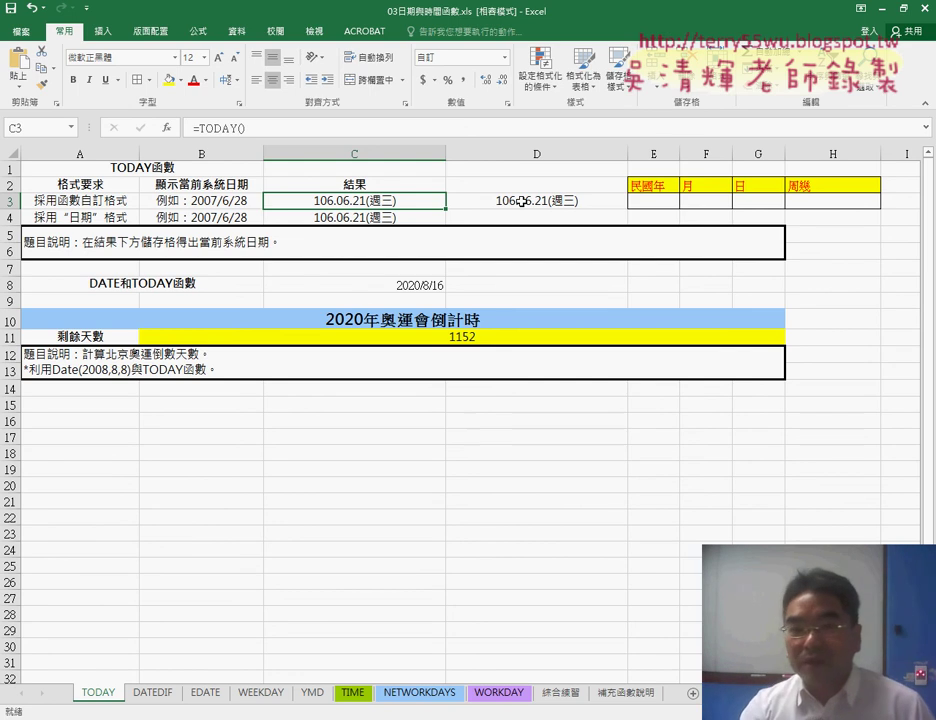
left_click(543, 201)
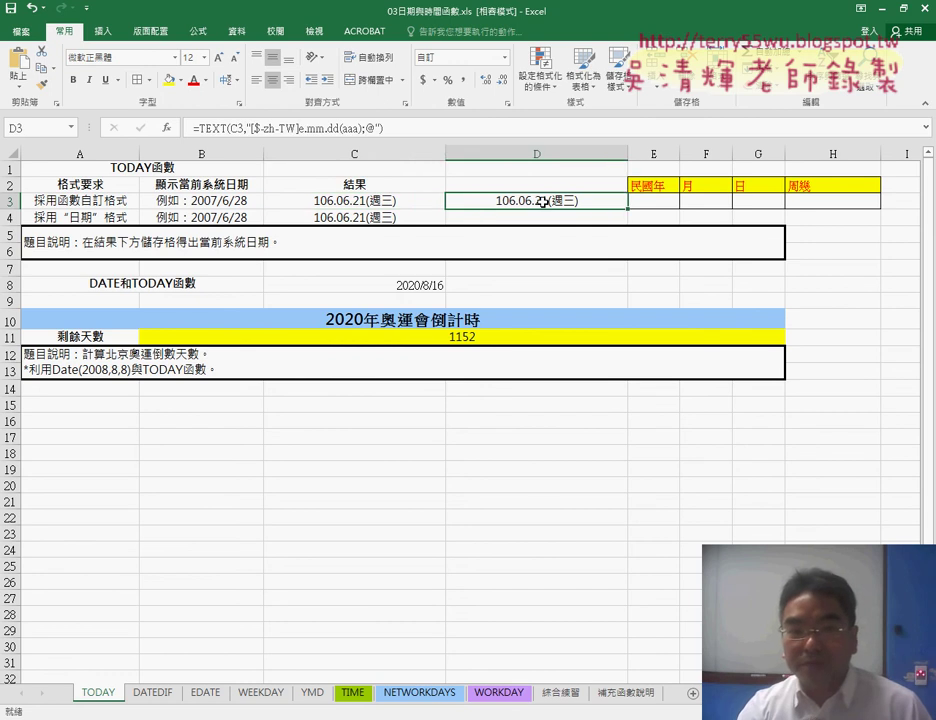
Review the TEXT function's Value and Format_text arguments for D3, then confirm the formula.
left_click(216, 129)
left_click(167, 129)
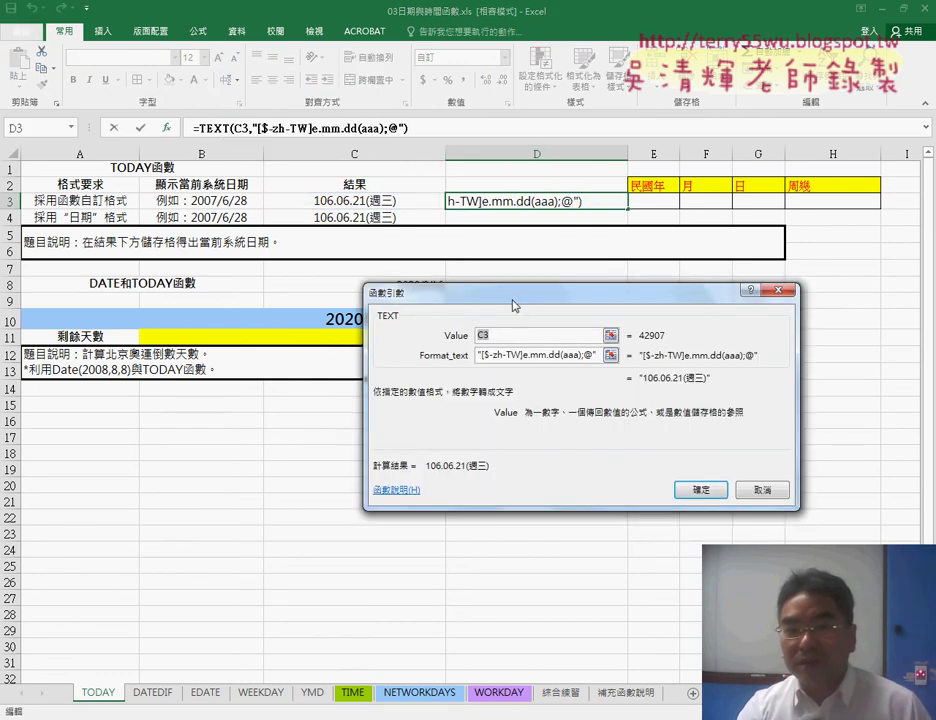
left_click_drag(513, 304, 400, 300)
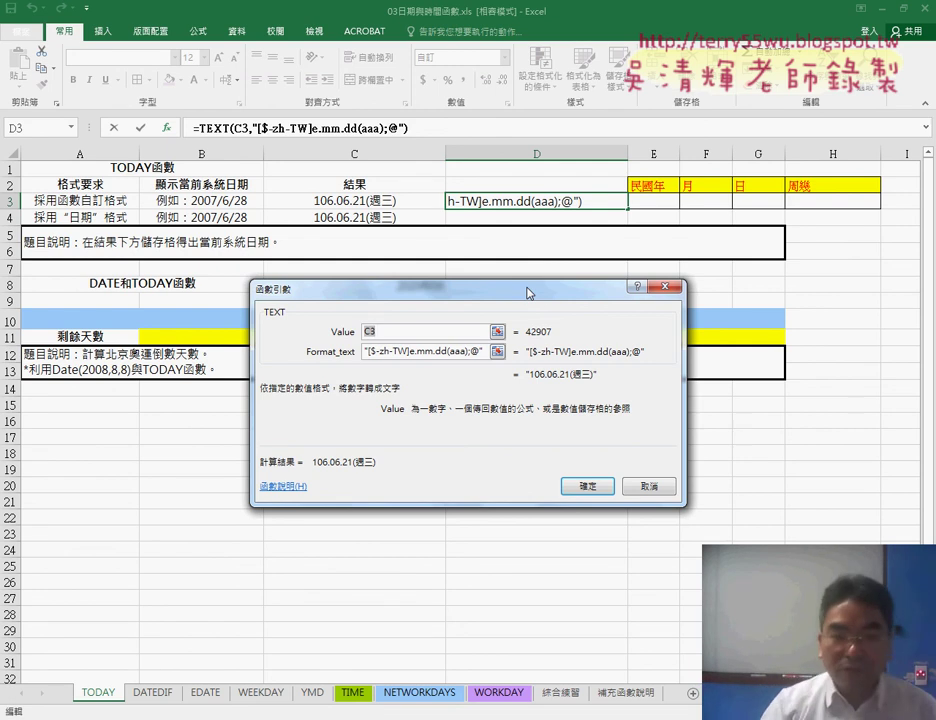
left_click_drag(284, 316, 286, 326)
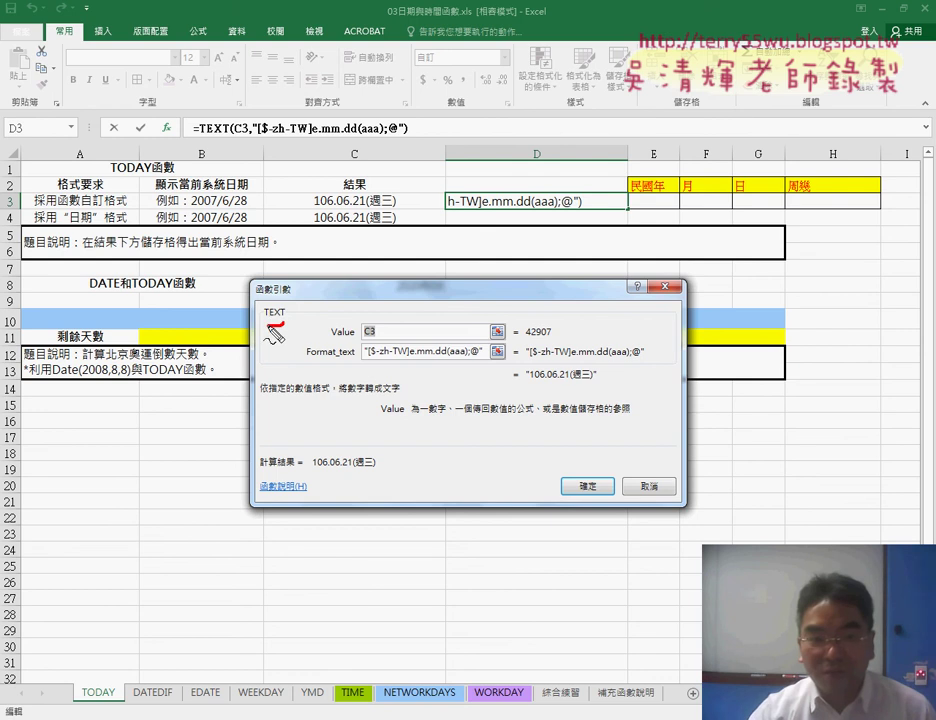
left_click_drag(370, 268, 285, 302)
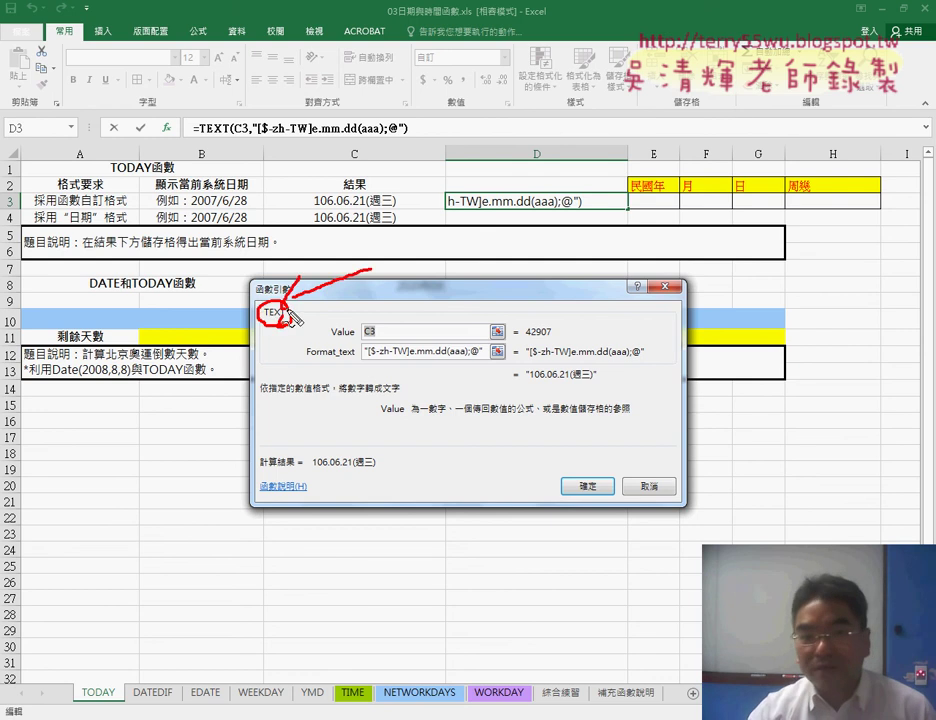
left_click_drag(318, 210, 392, 211)
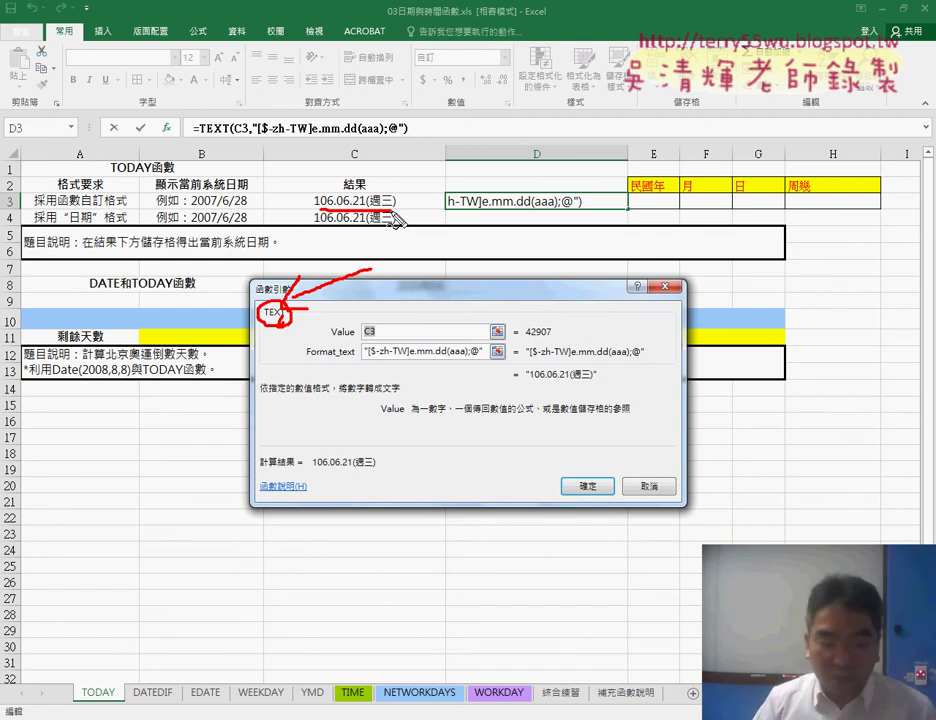
key("Escape")
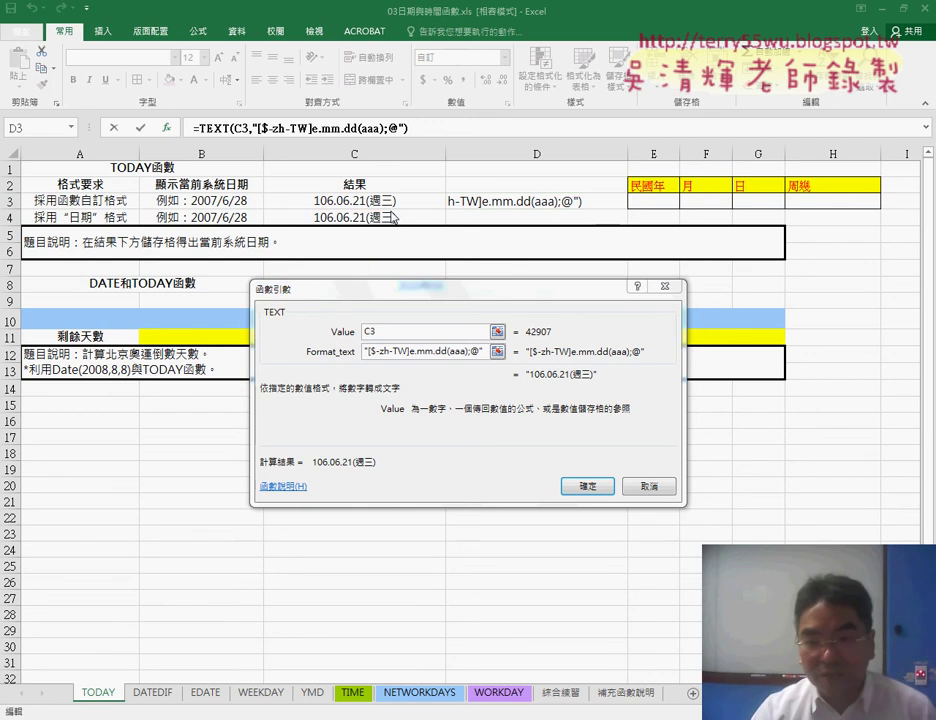
left_click(587, 486)
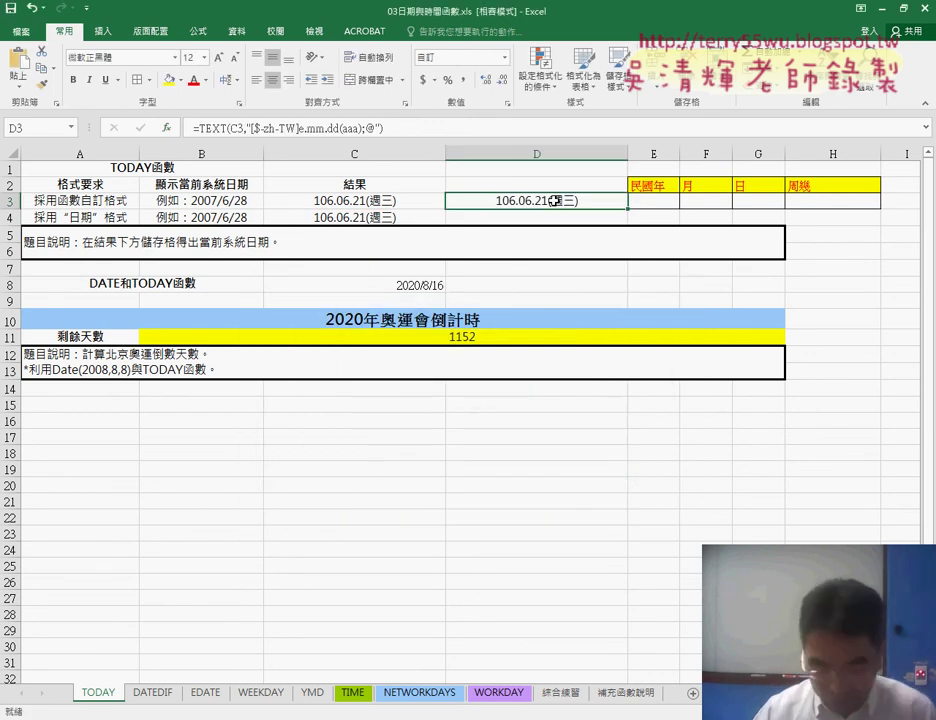
Clear D3, then copy C3's custom format code [$-zh-TW]e.mm.dd(aaa);@ from Format Cells.
key("Delete")
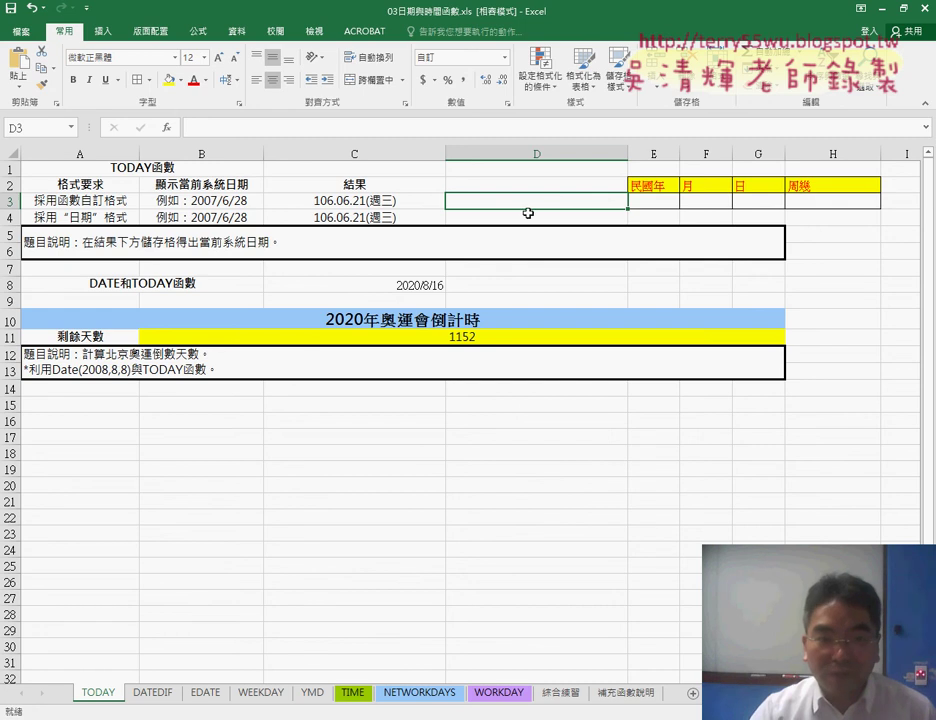
left_click(372, 201)
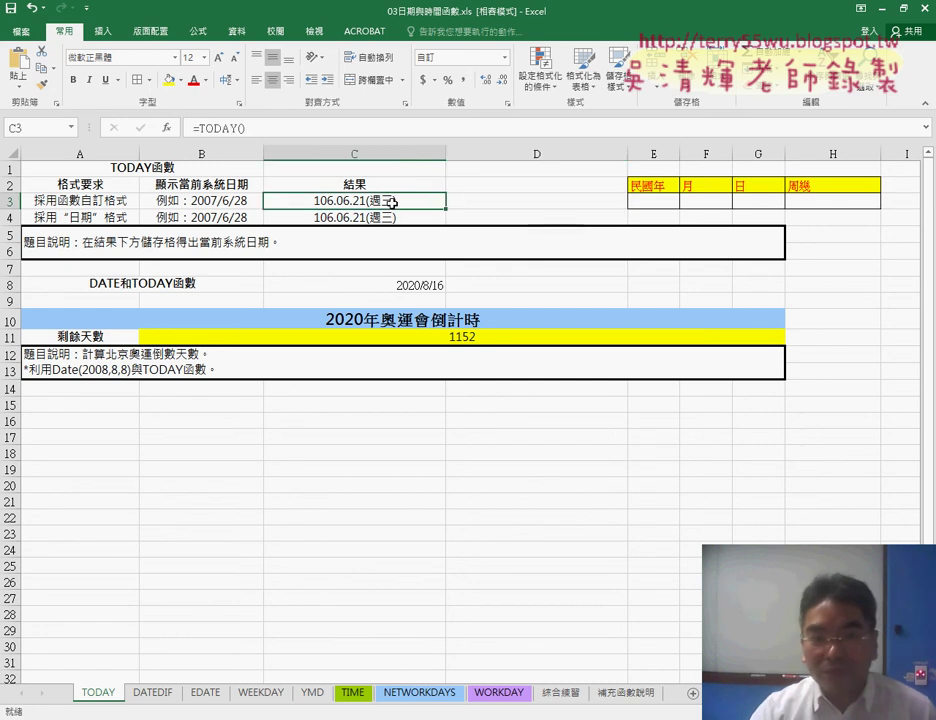
right_click(355, 203)
left_click(389, 444)
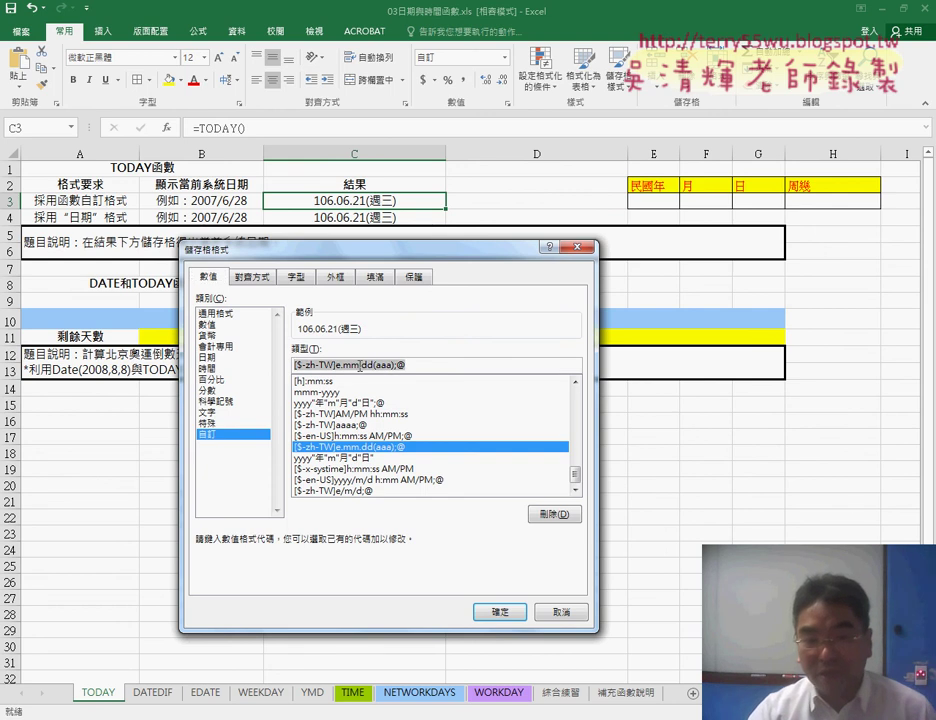
right_click(343, 367)
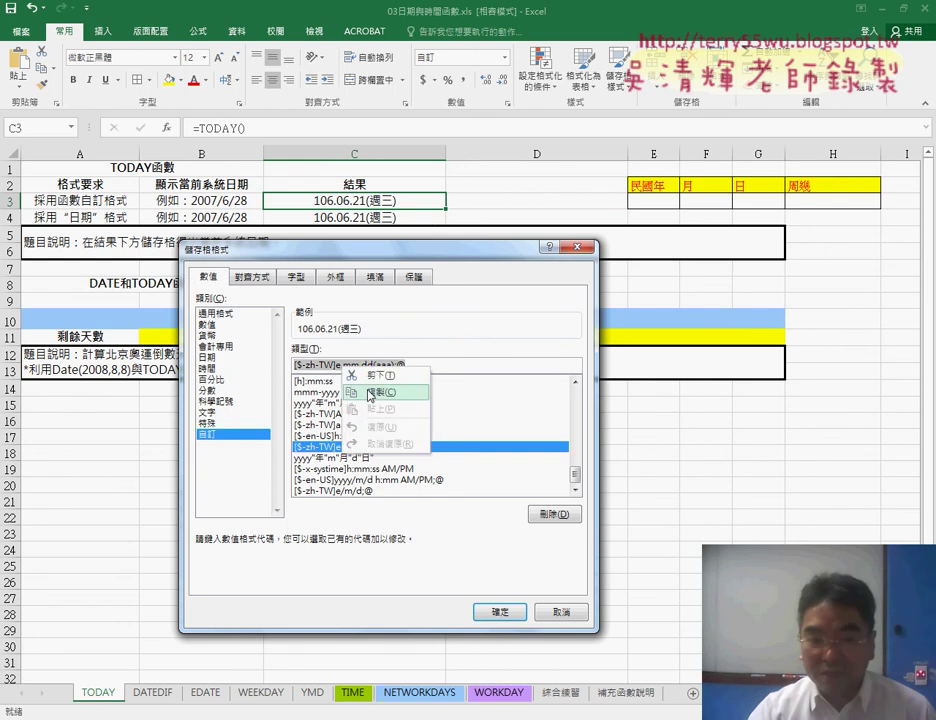
left_click(384, 393)
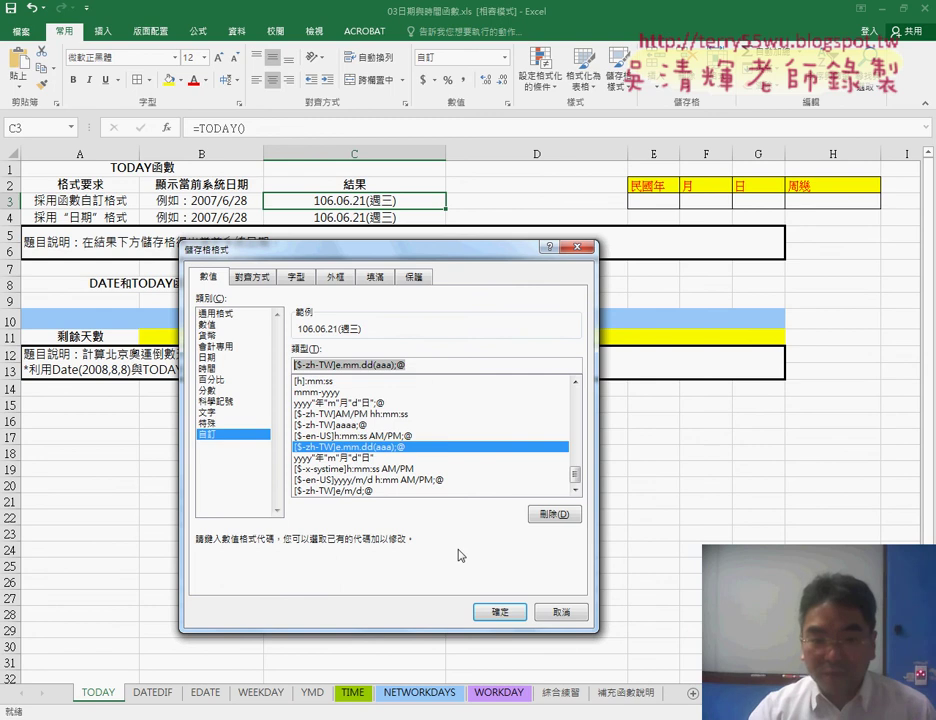
left_click(500, 614)
key("Right")
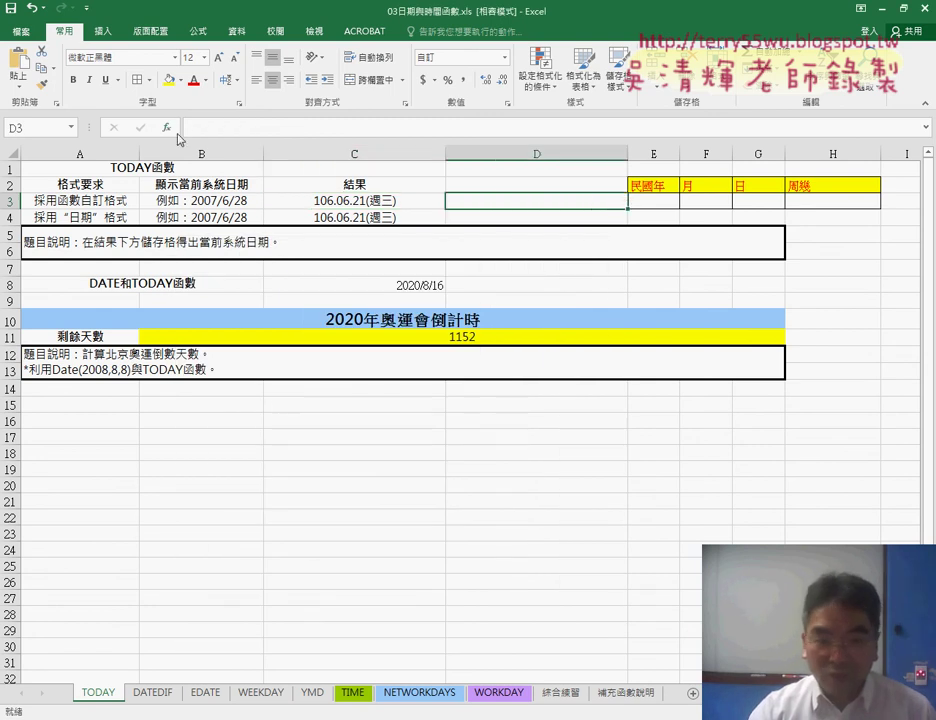
Build a TEXT formula in D3 with Value C3 and the pasted format code as Format_text.
left_click(169, 128)
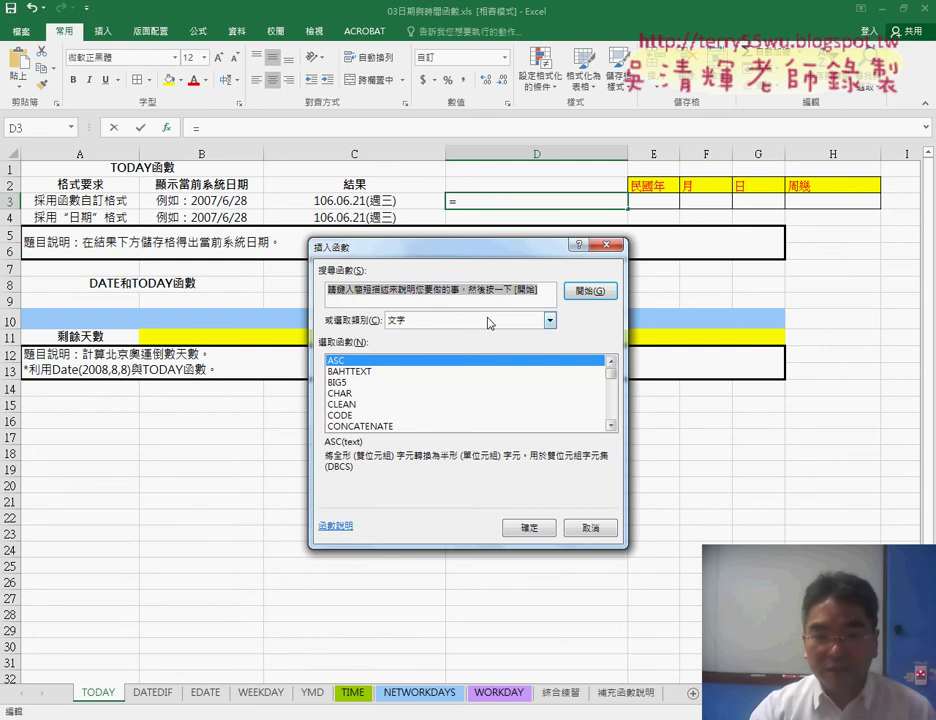
left_click_drag(611, 375, 611, 414)
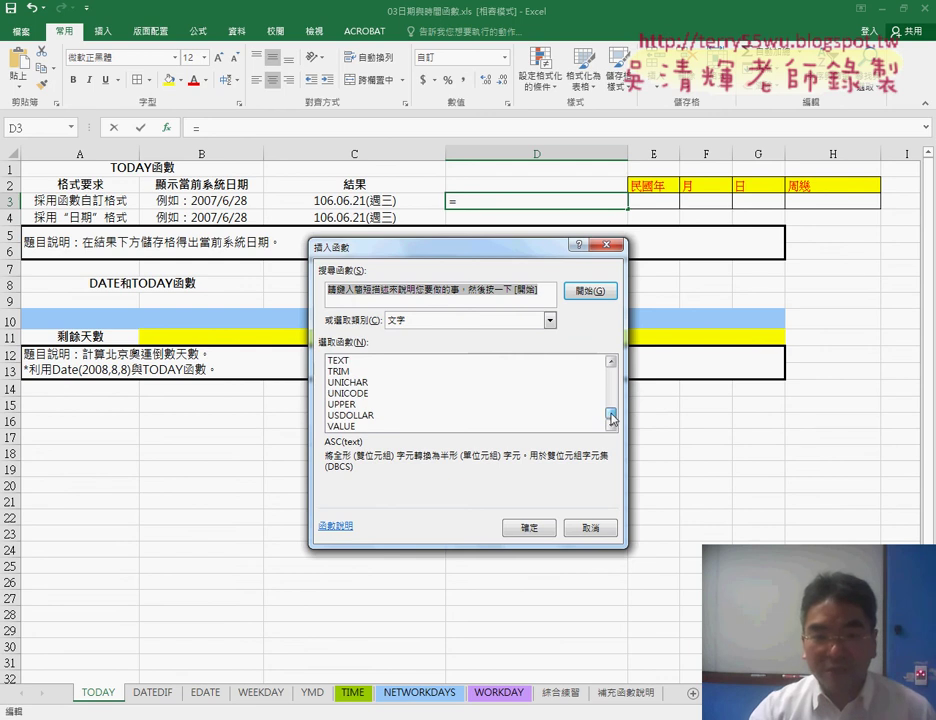
left_click(358, 362)
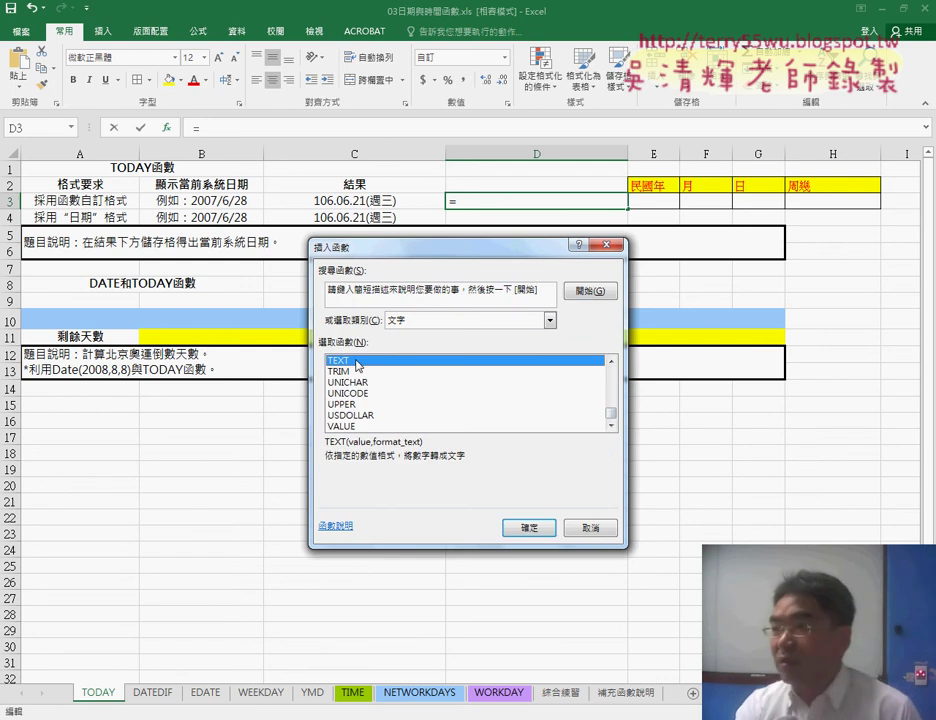
left_click(530, 527)
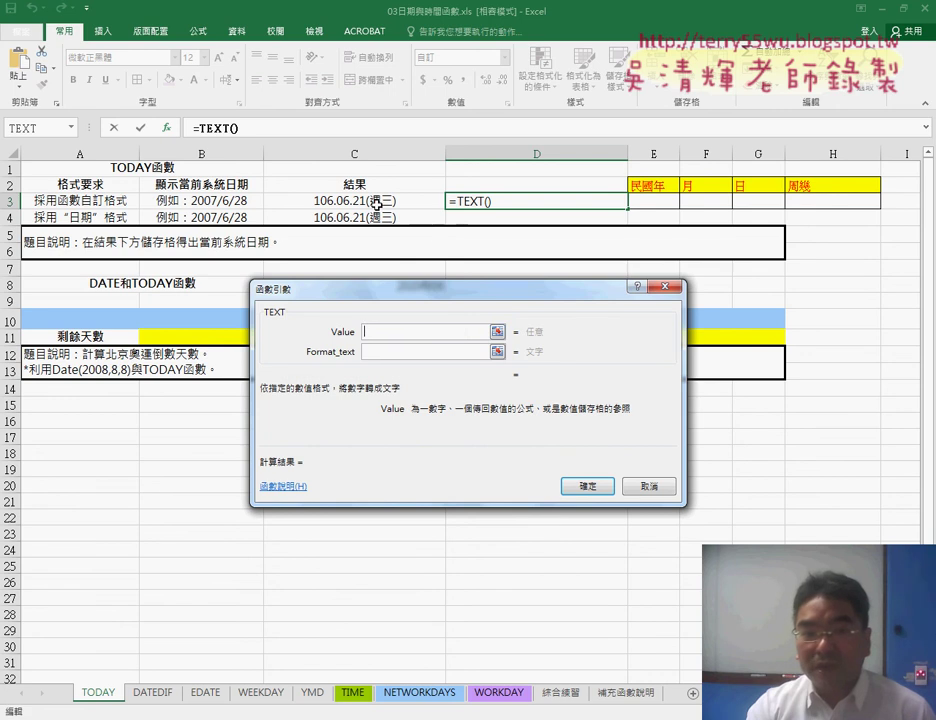
left_click(376, 201)
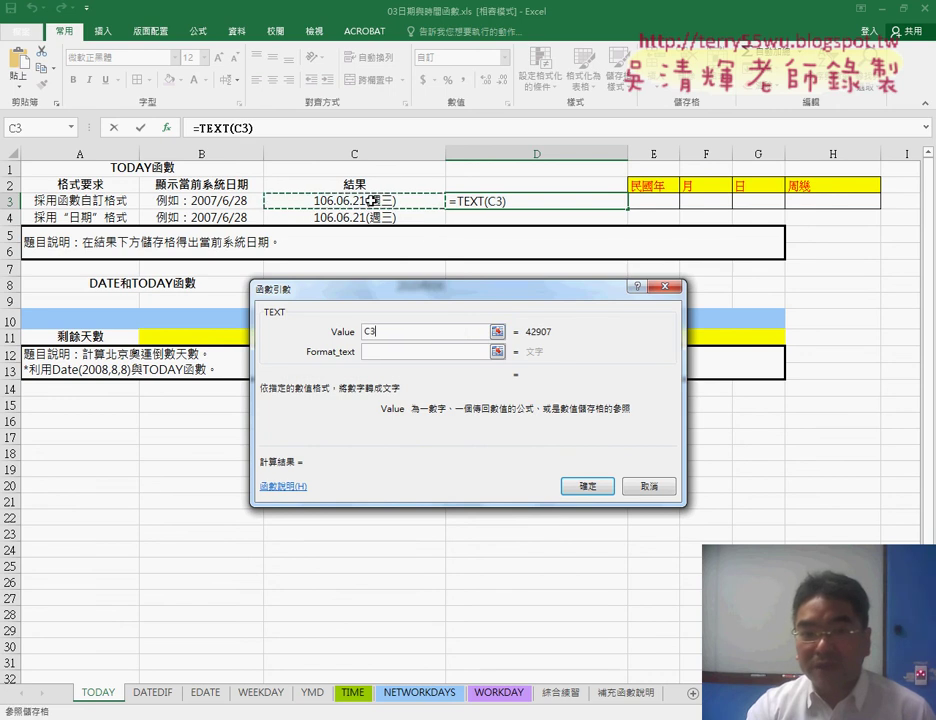
left_click(391, 352)
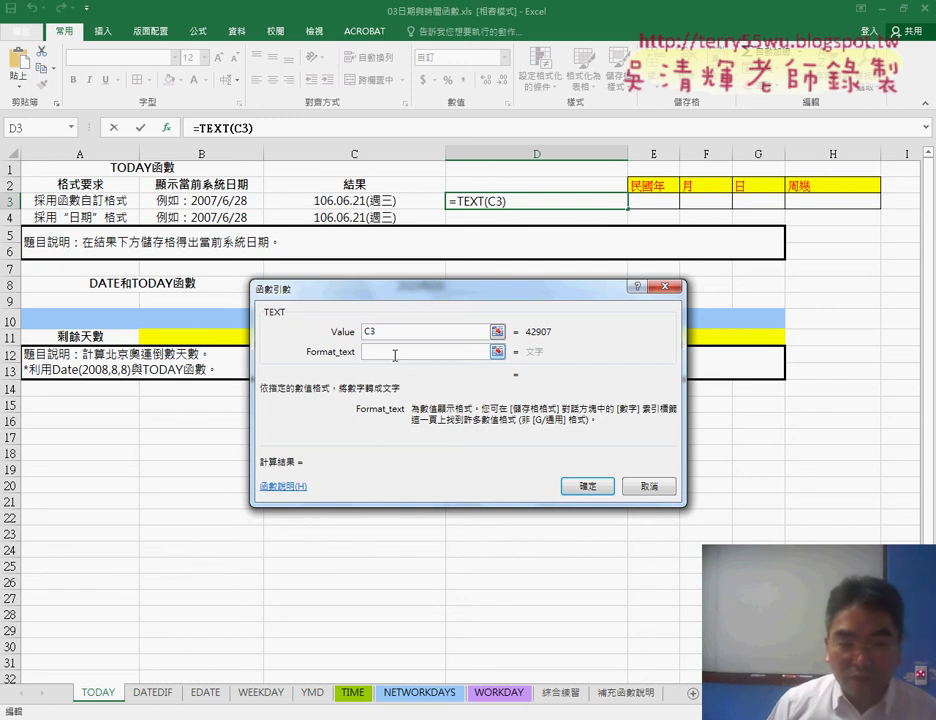
type("\"\"")
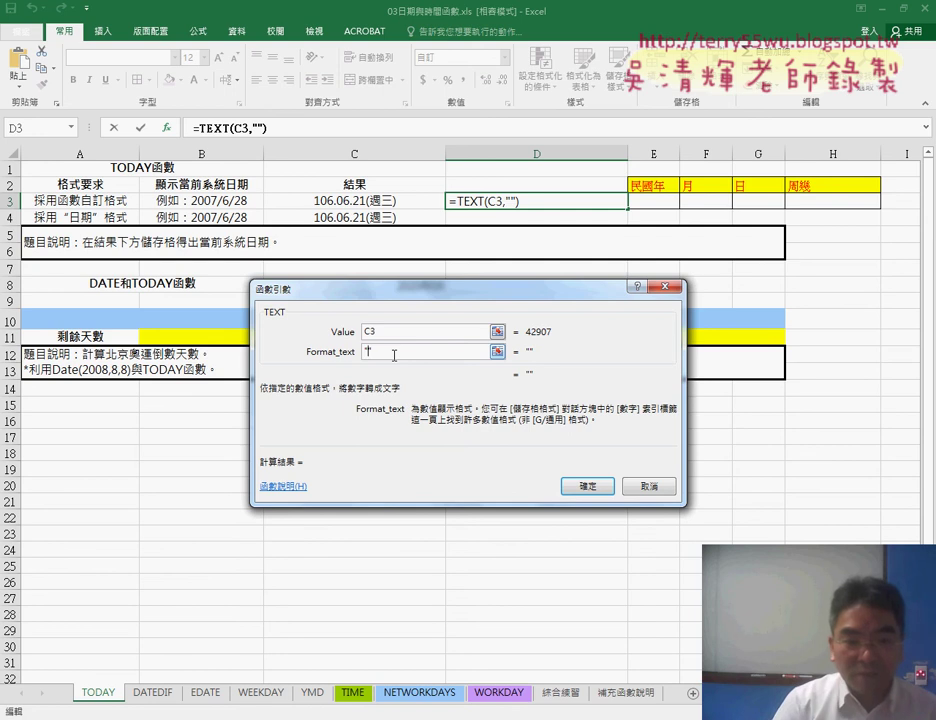
key("ctrl+v")
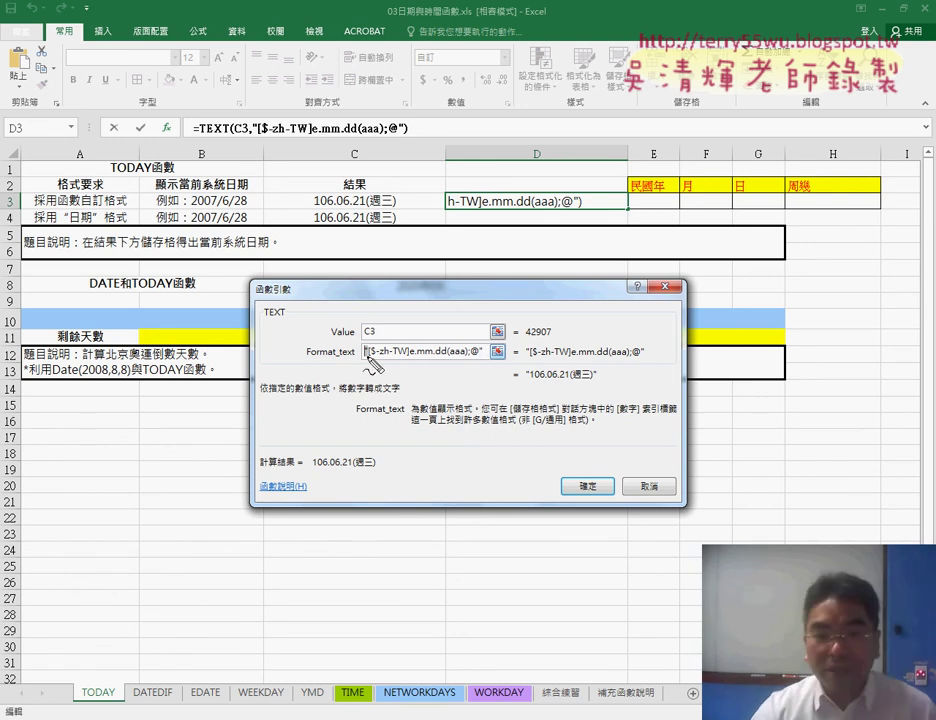
Highlight serial value 42907 against C3's date and confirm D3 showing 106.06.21(週三).
left_click_drag(258, 320, 284, 335)
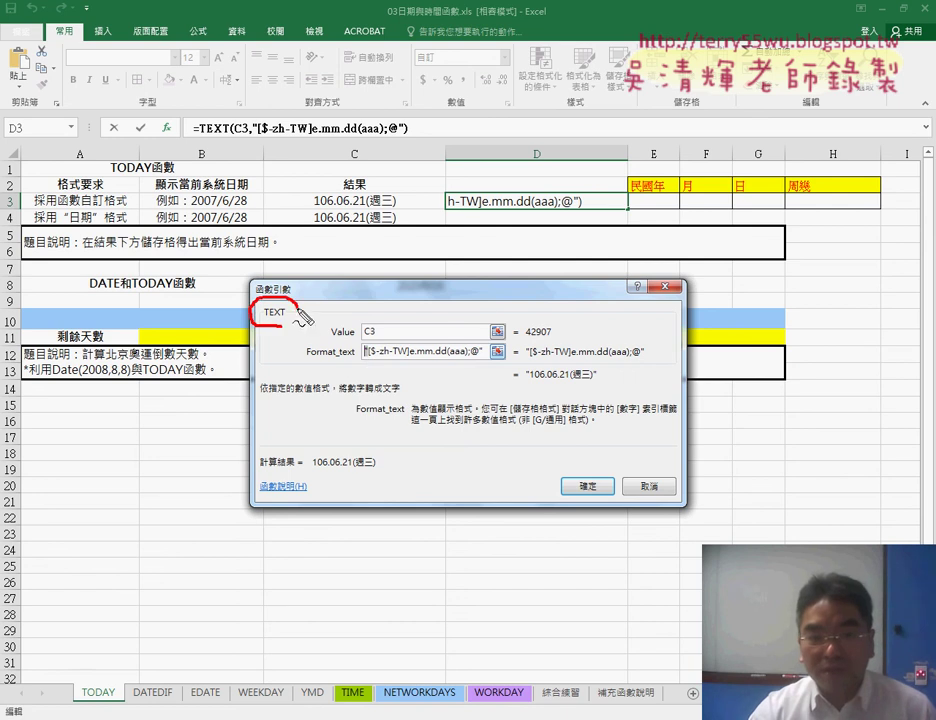
left_click_drag(522, 339, 556, 338)
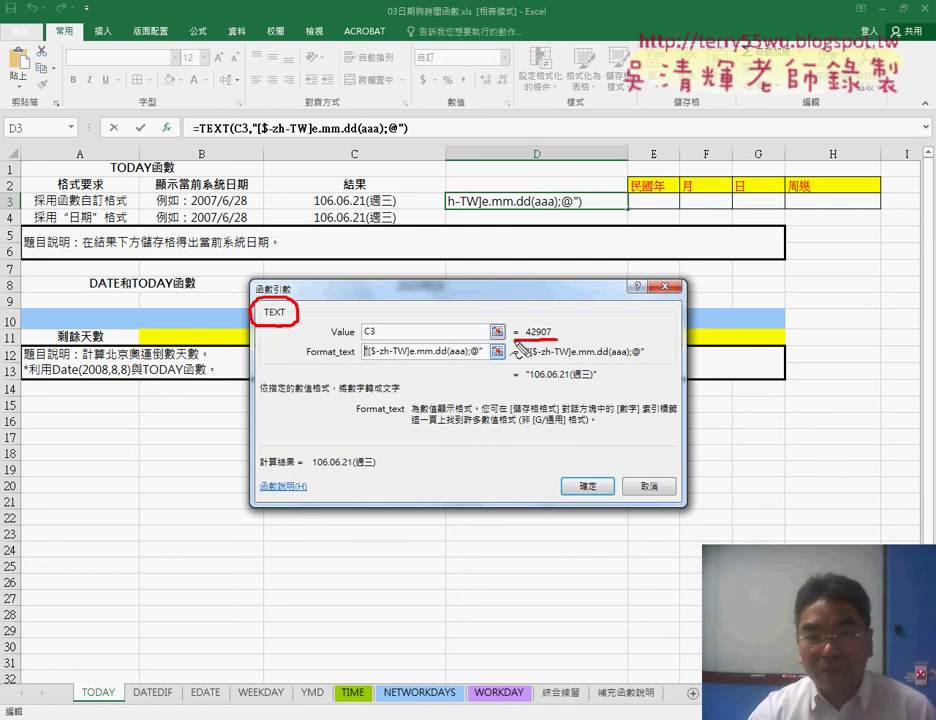
mouse_move(318, 211)
left_mouse_down()
mouse_move(333, 219)
mouse_move(366, 210)
left_mouse_up()
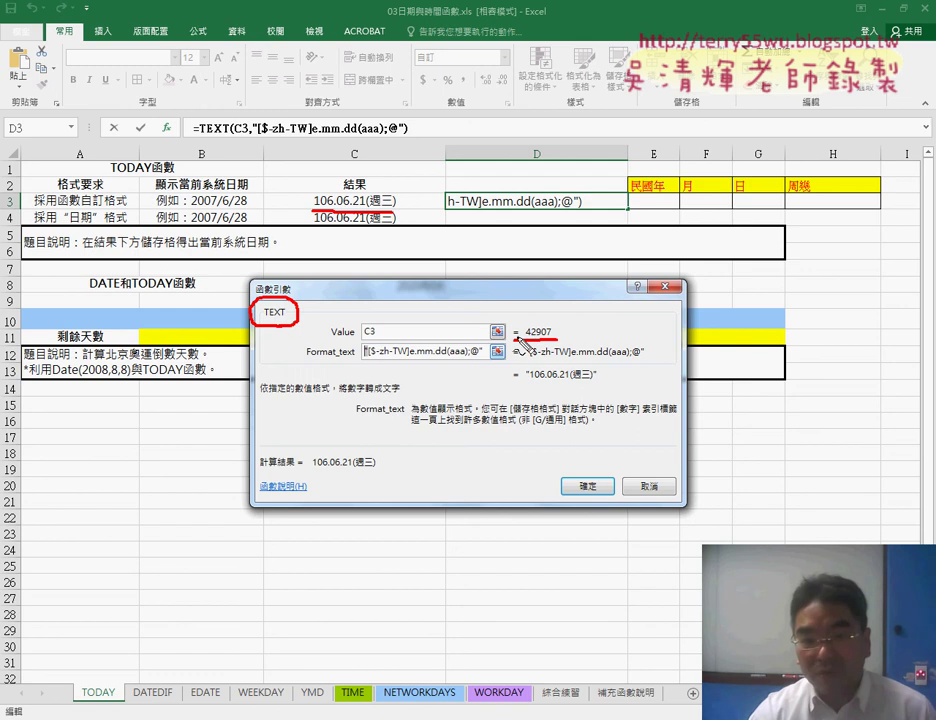
mouse_move(521, 343)
left_mouse_down()
mouse_move(596, 369)
mouse_move(583, 386)
left_mouse_up()
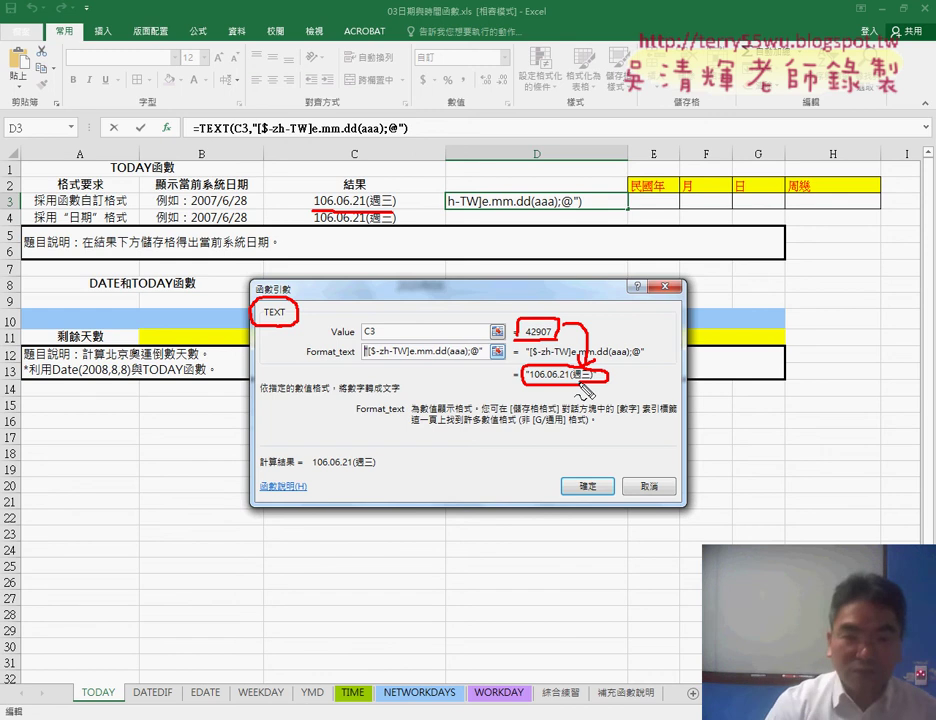
key("Escape")
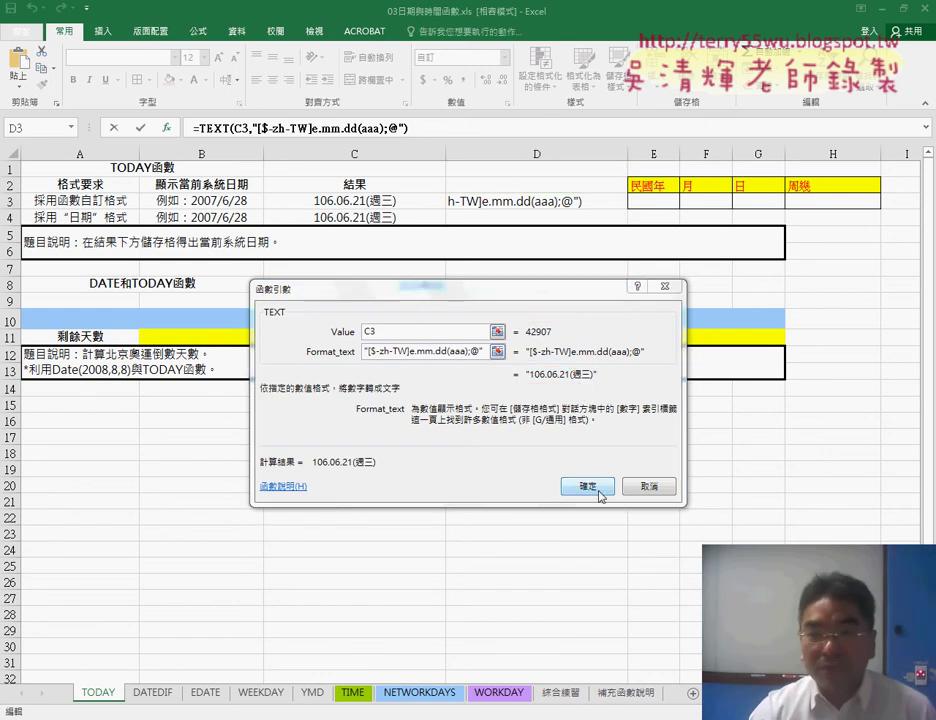
left_click(585, 487)
Insert =LEFT(D3,3) into E3 to extract the ROC year 106.
left_click(656, 201)
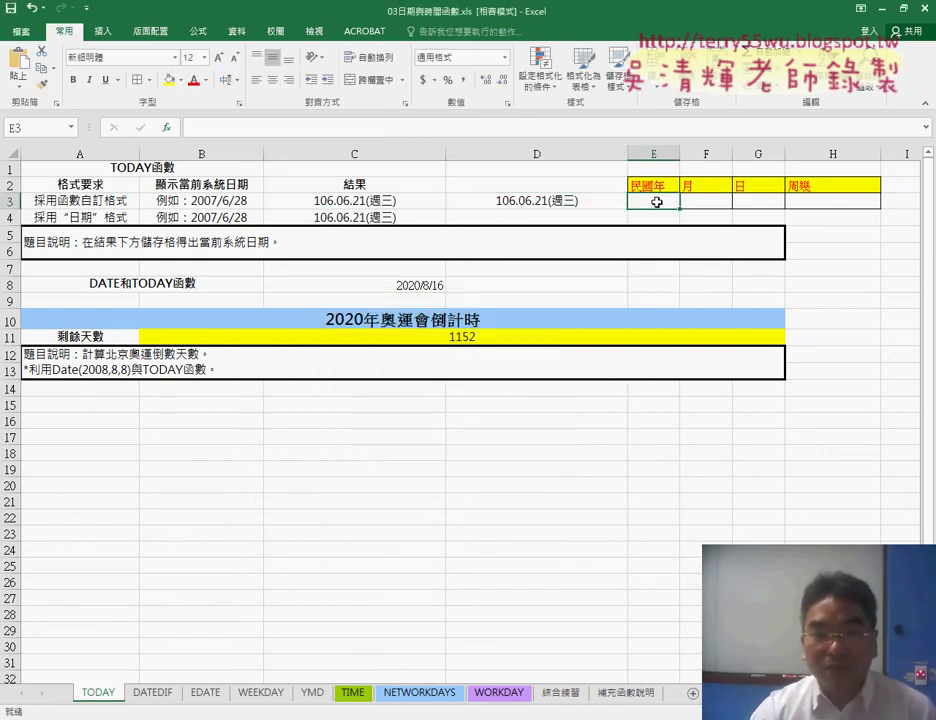
left_click(530, 200)
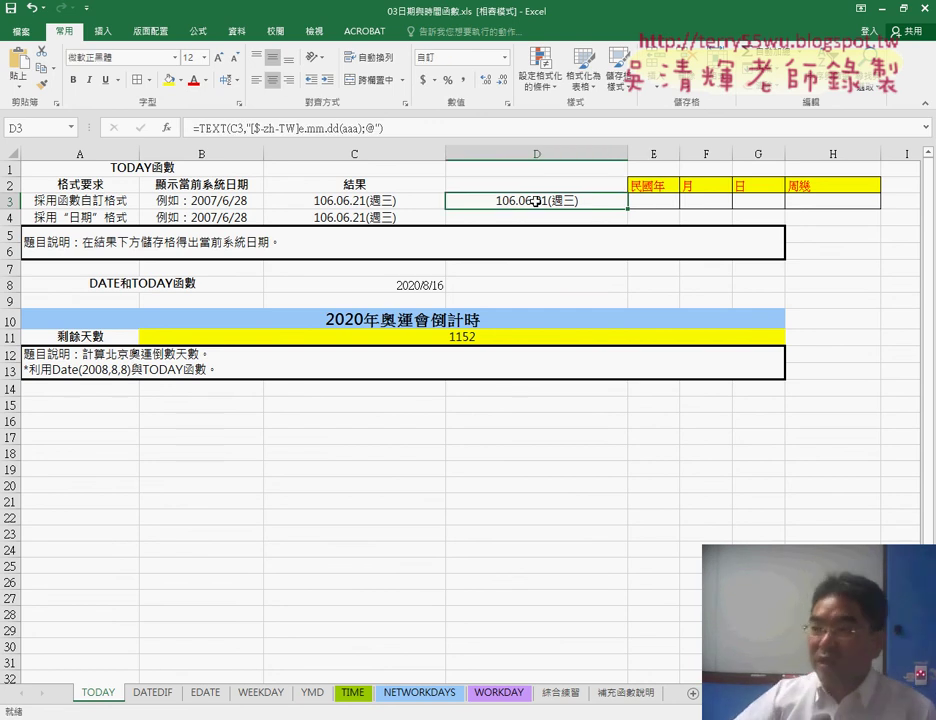
left_click(662, 202)
left_click(166, 127)
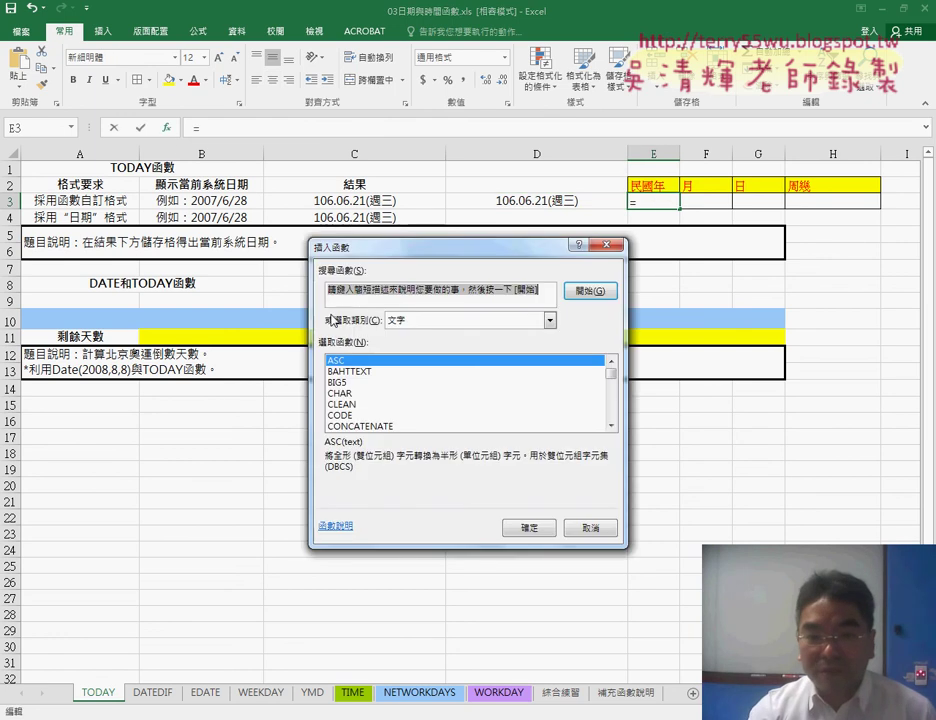
scroll(606, 385, "down", 3)
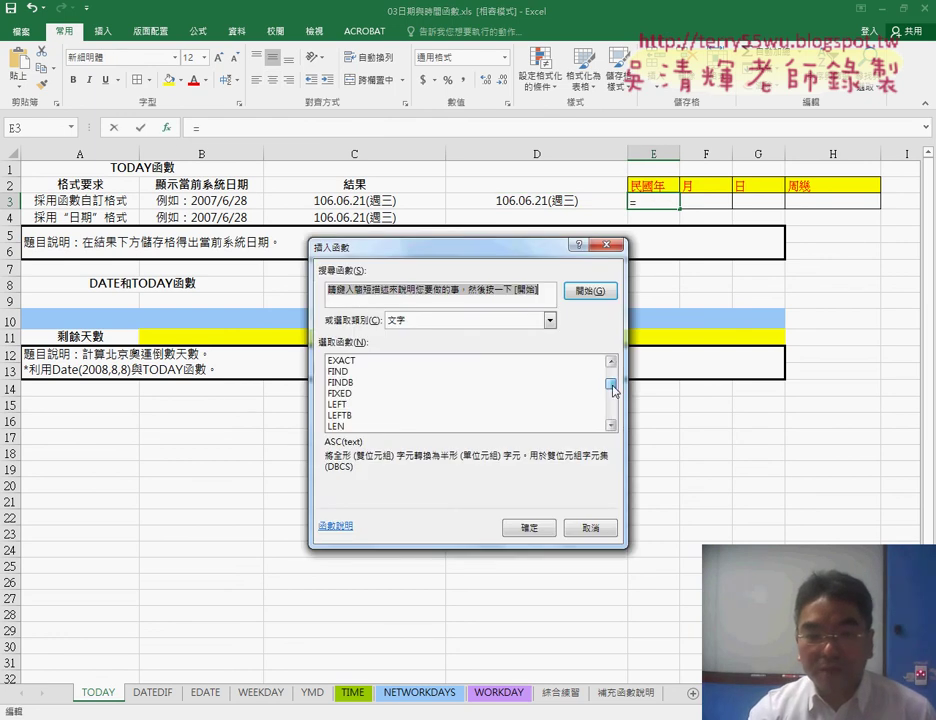
left_click(345, 394)
left_click(535, 524)
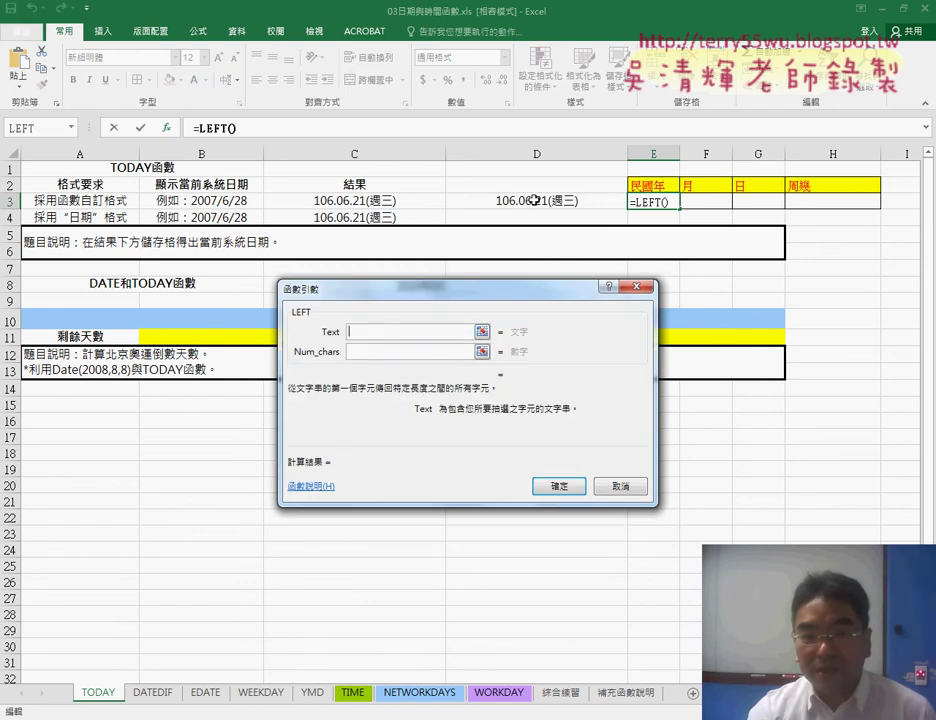
left_click(535, 200)
left_click(368, 352)
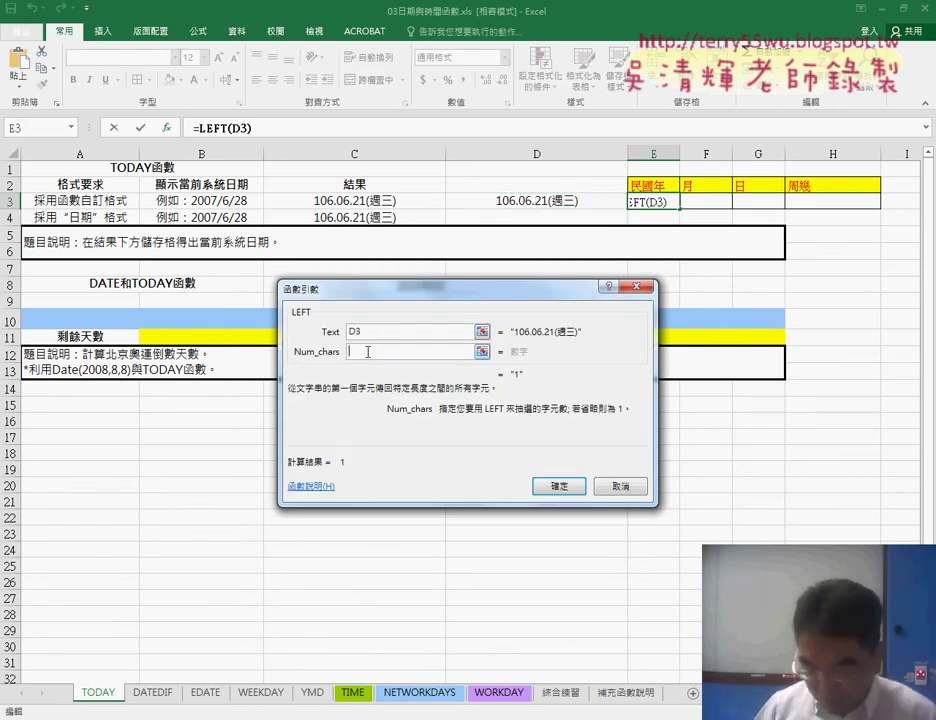
type("3")
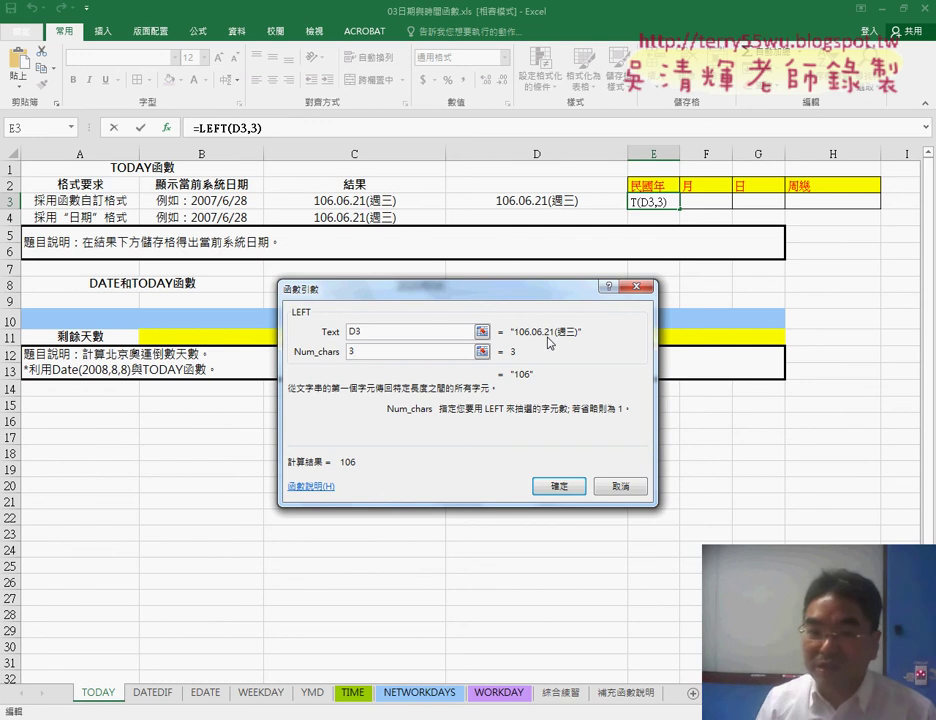
left_click(560, 485)
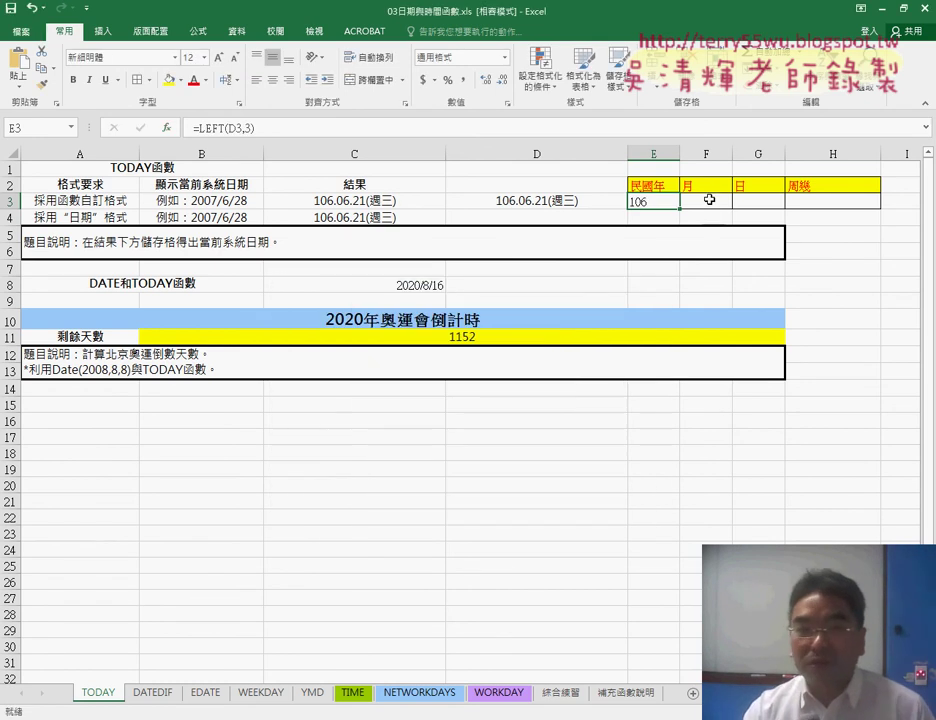
left_click(710, 200)
Insert =MID(D3,5,2) into F3 so it shows the month 06.
left_click(169, 130)
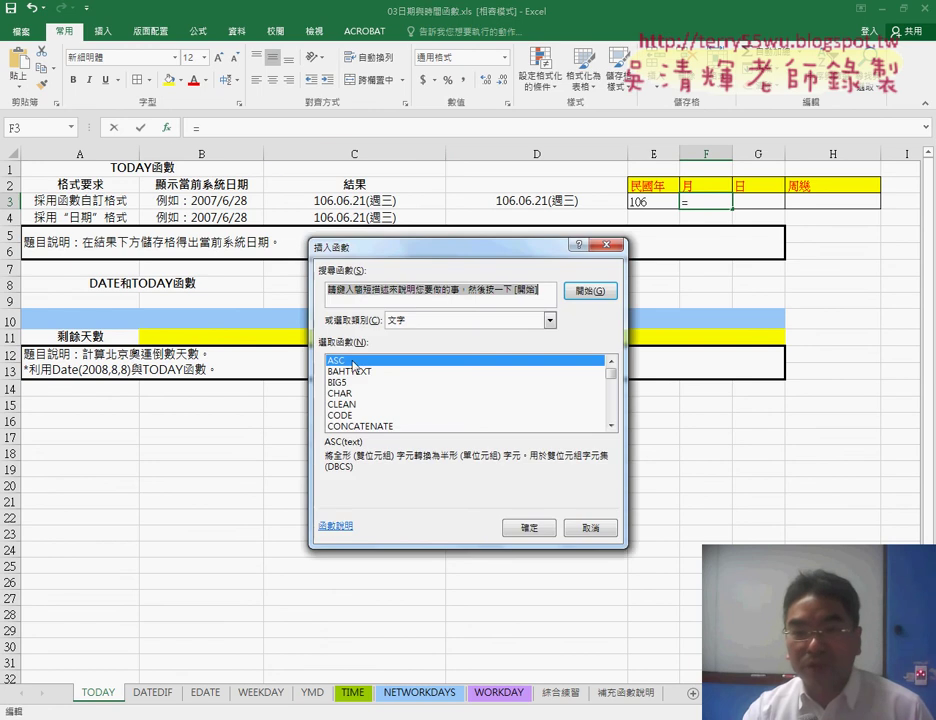
left_click_drag(611, 373, 612, 396)
double_click(340, 404)
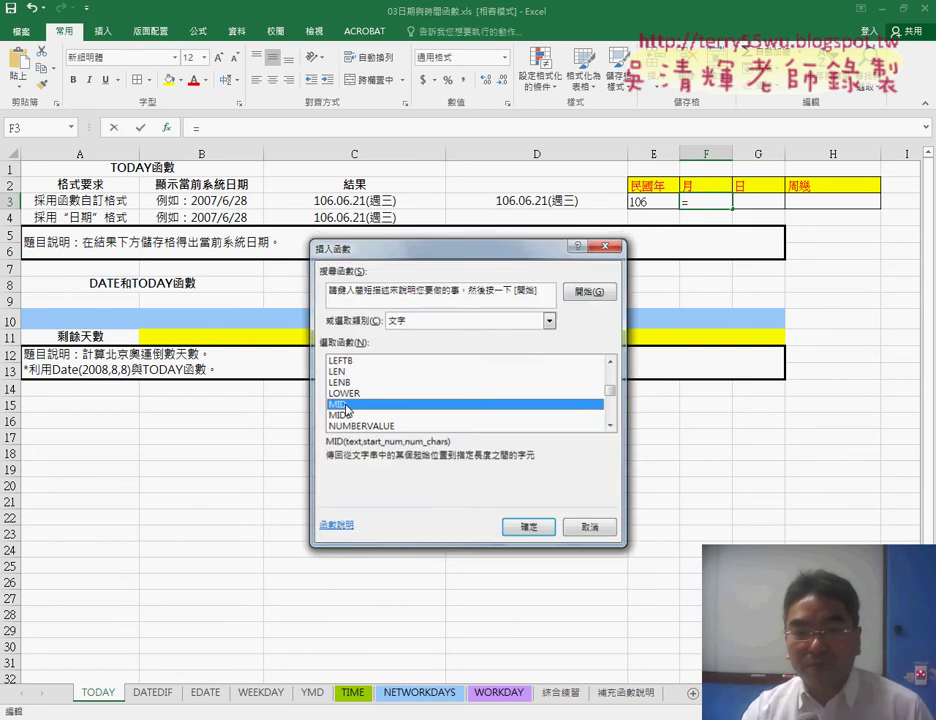
left_click(548, 204)
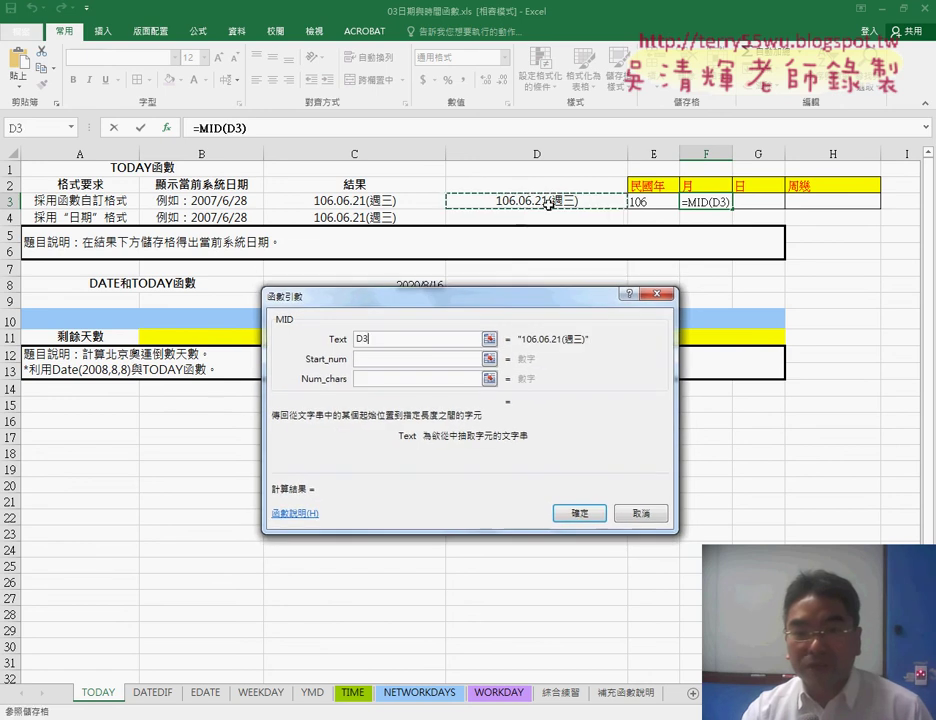
left_click(394, 359)
type("5")
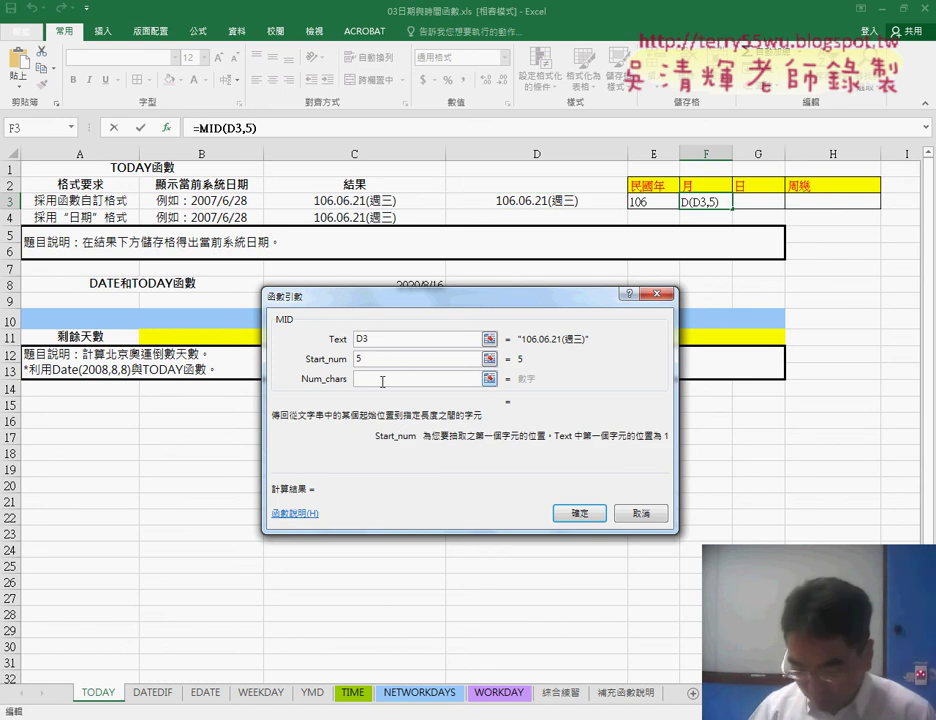
left_click(382, 380)
type("2")
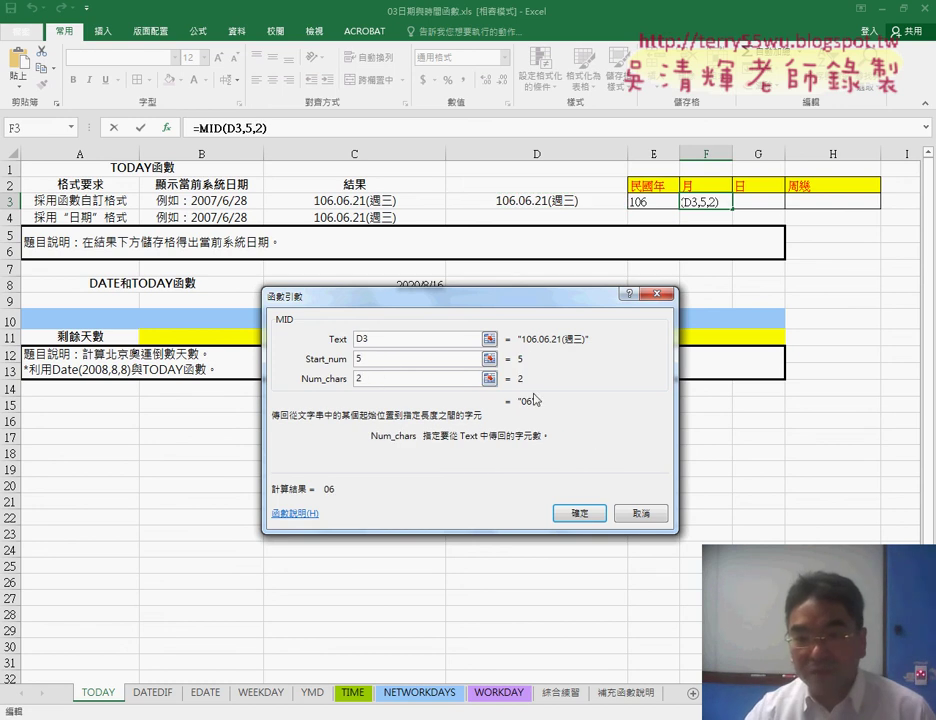
left_click(578, 512)
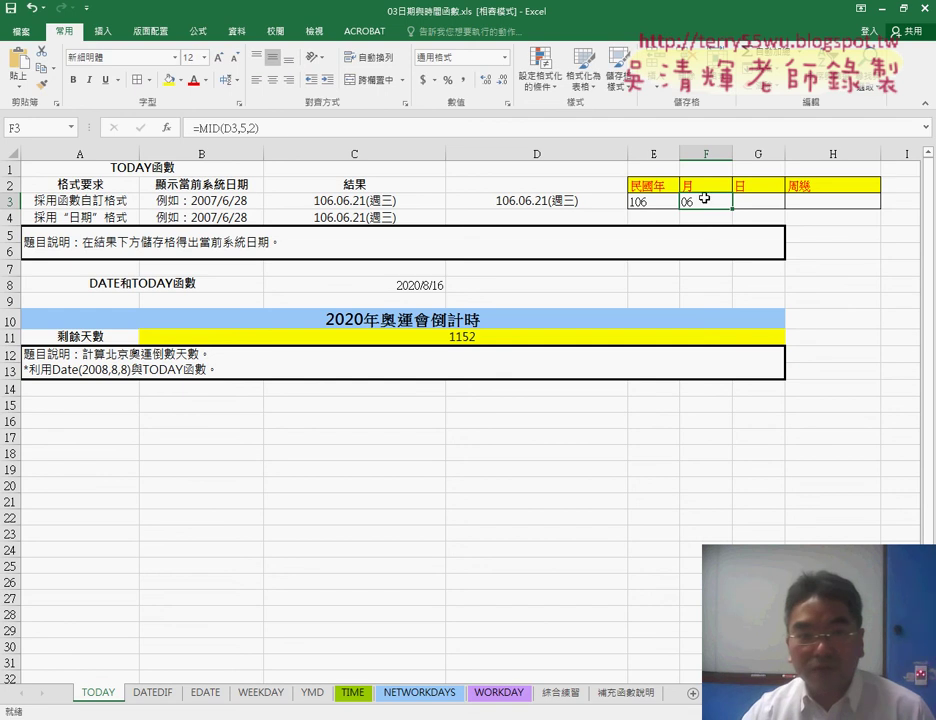
Copy F3's MID formula text from the formula bar.
left_click_drag(282, 128, 192, 128)
right_click(238, 126)
left_click(256, 144)
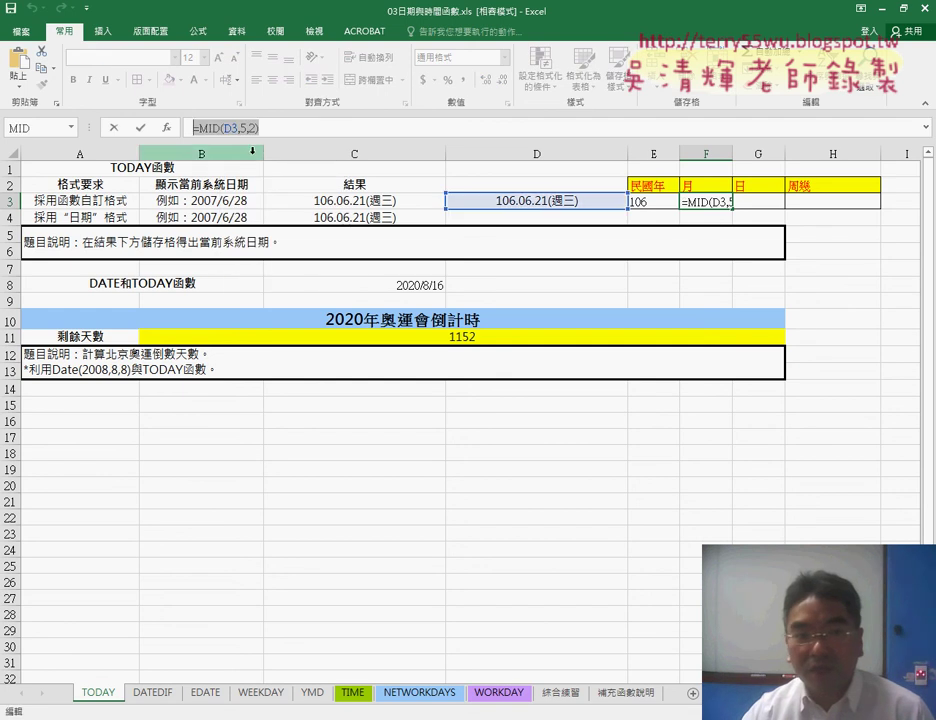
left_click(115, 129)
Paste the MID formula into G3 with start position 8 so it shows the day 21.
left_click(760, 199)
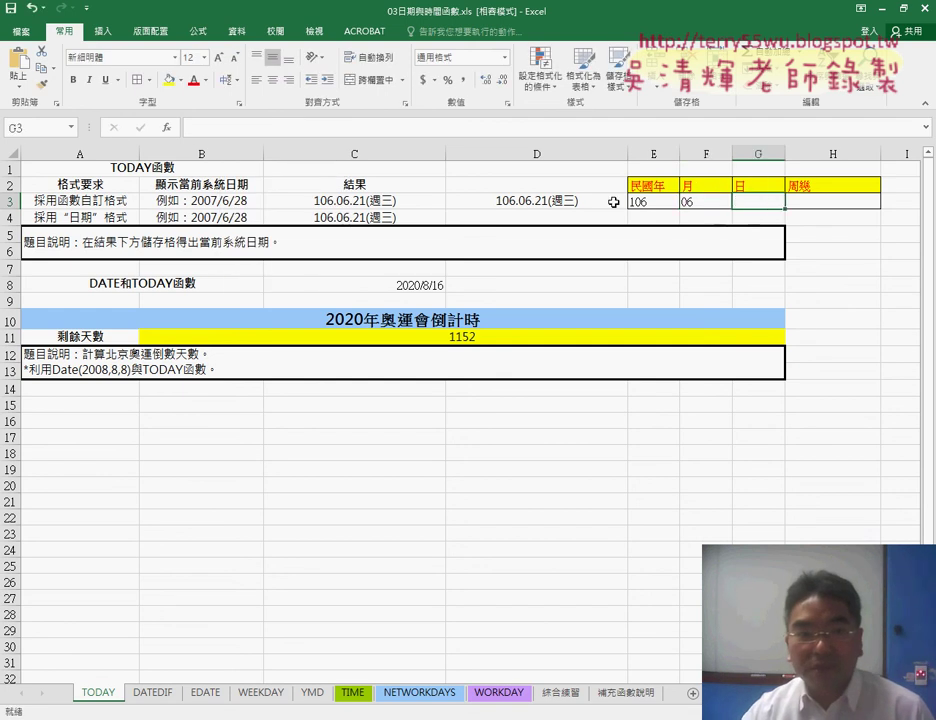
right_click(251, 126)
left_click(278, 188)
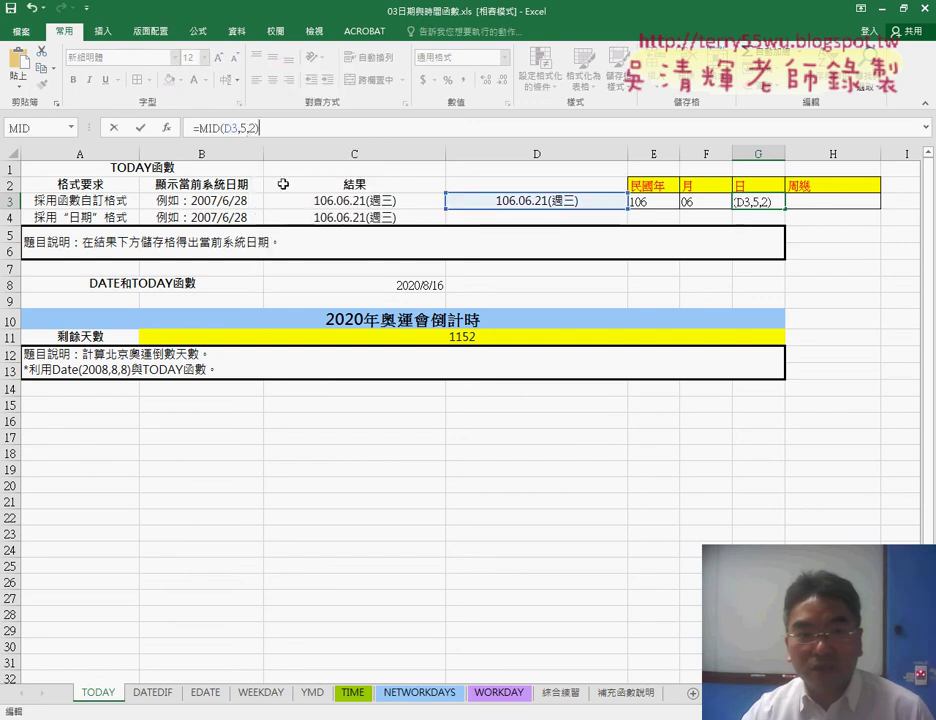
left_click(244, 129)
type("8")
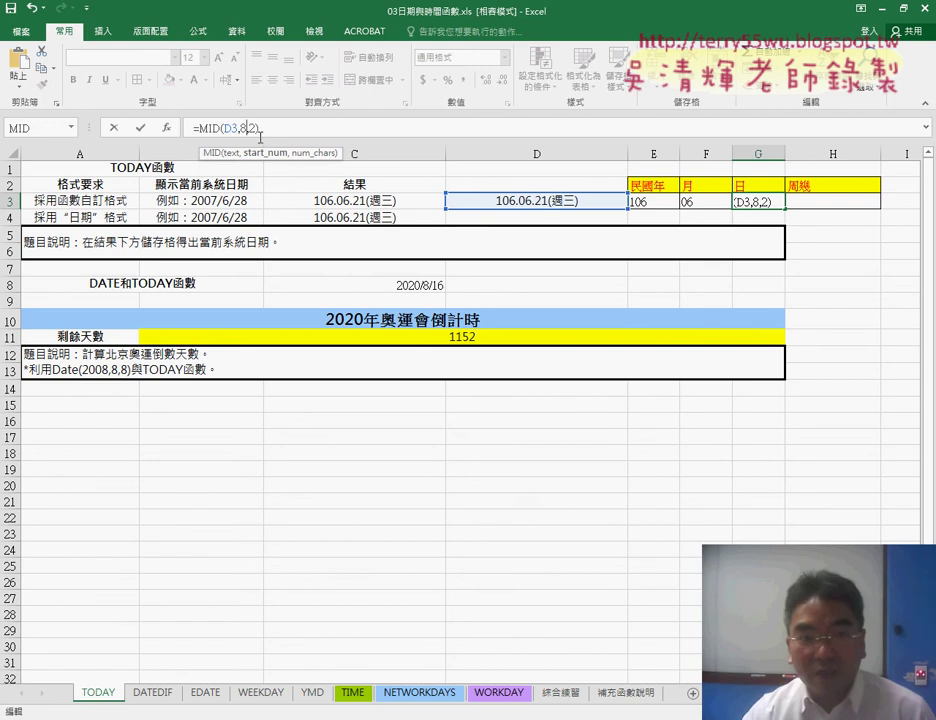
left_click(142, 129)
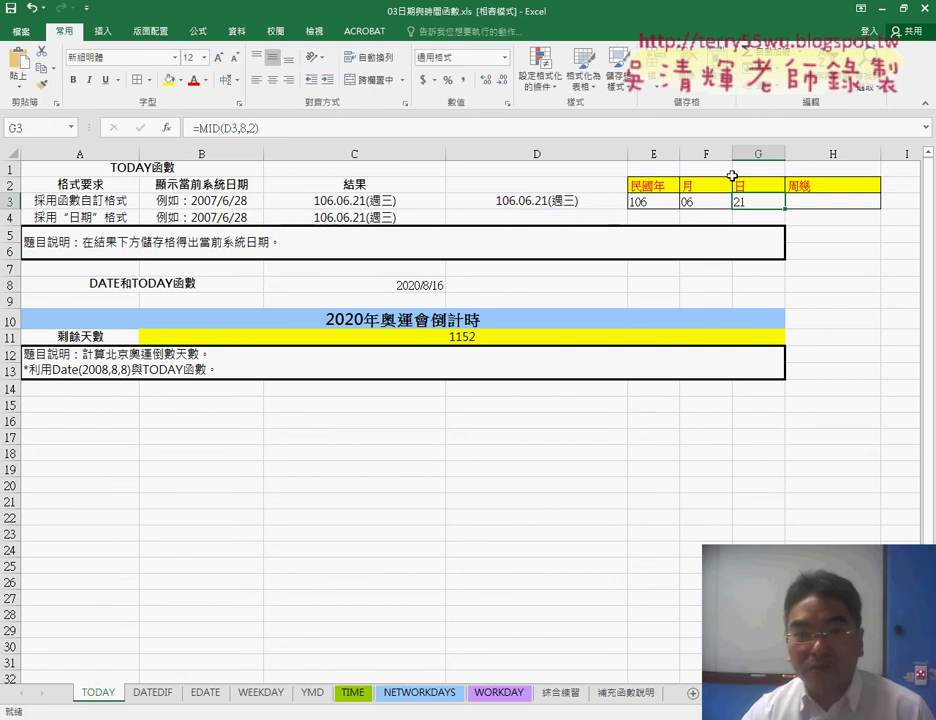
Paste the MID formula into H3 as =MID(D3,11,2) so it shows 週三.
left_click(815, 201)
right_click(267, 133)
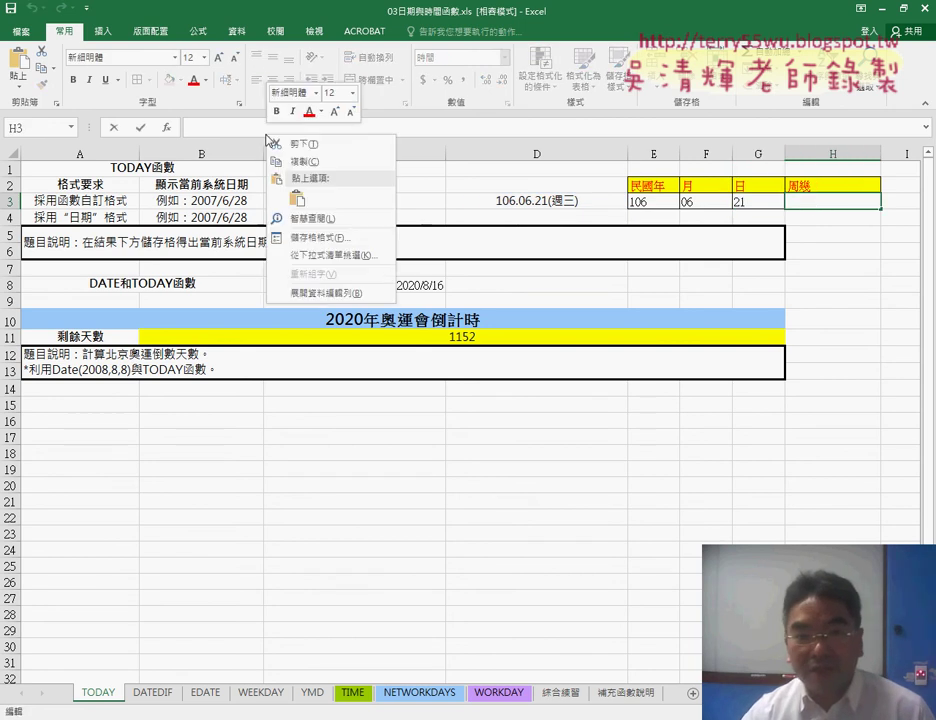
left_click(288, 180)
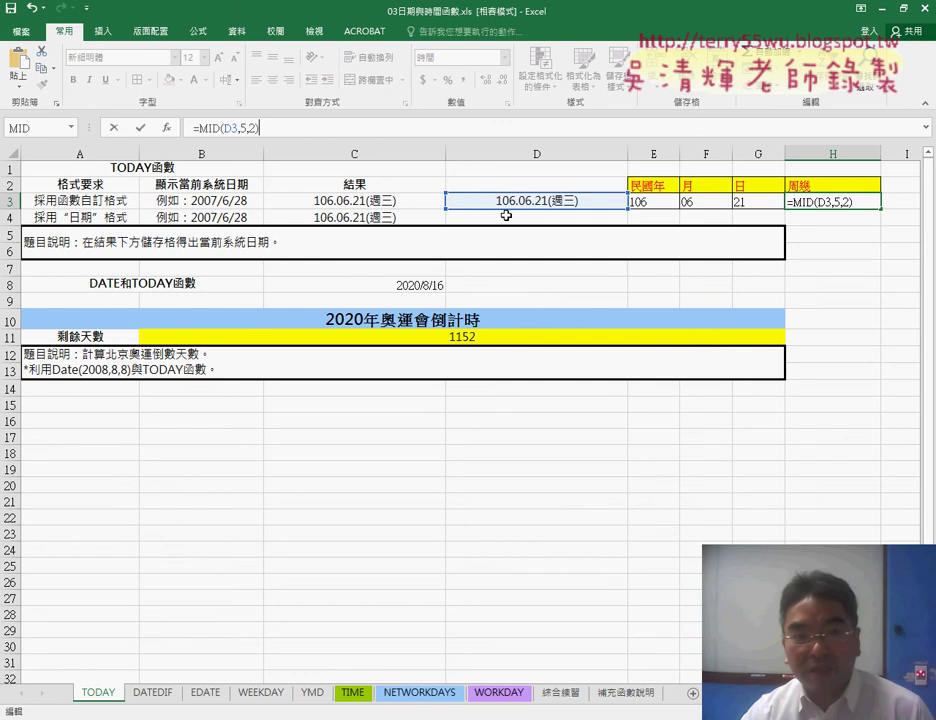
left_click(243, 127)
type("11")
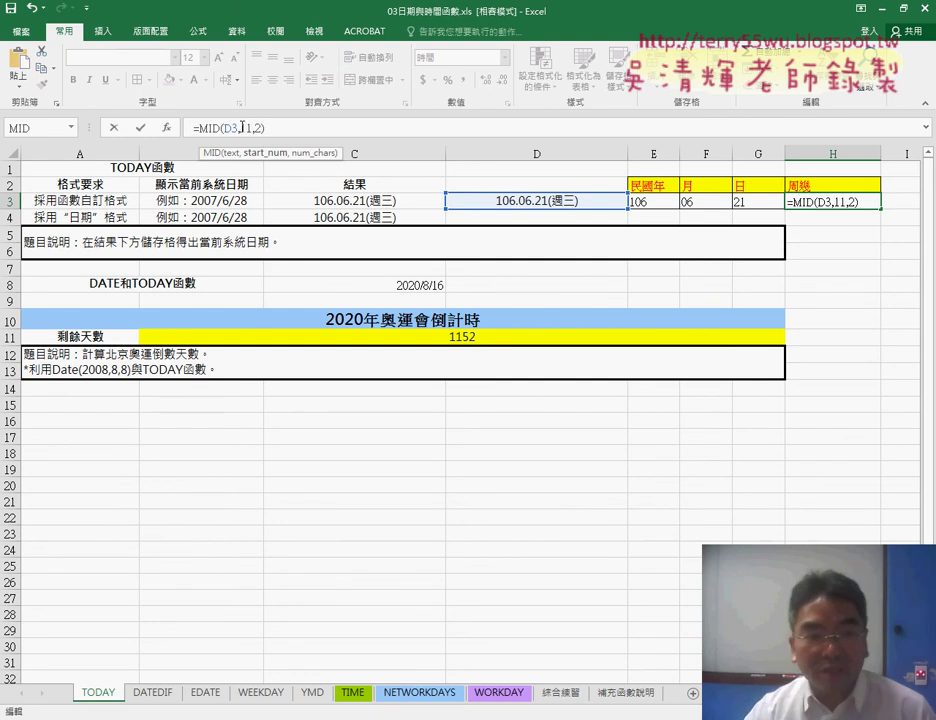
left_click(166, 128)
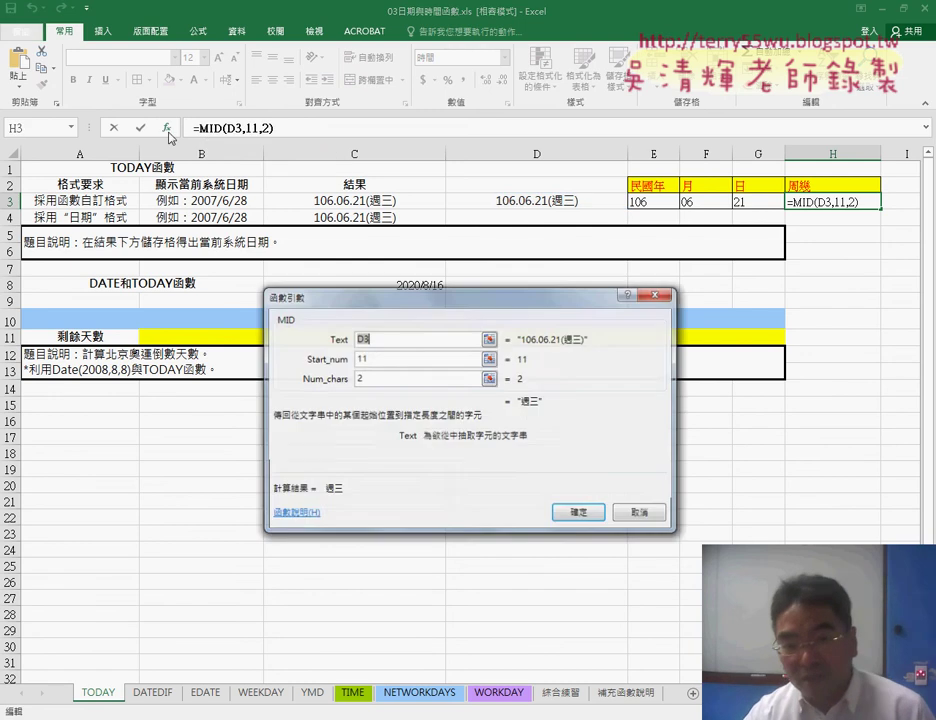
left_click(584, 513)
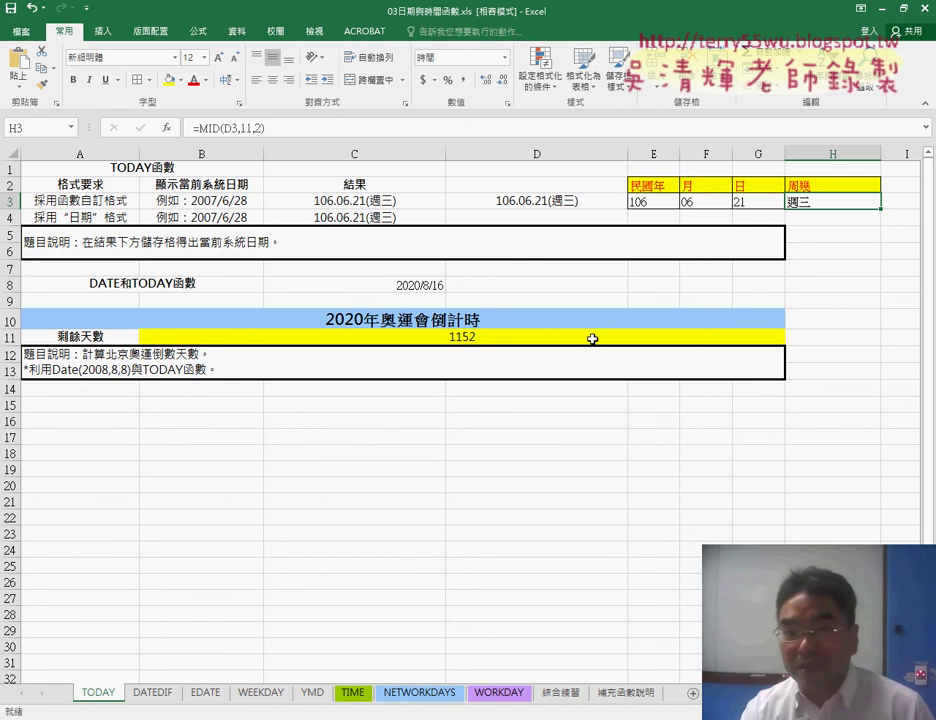
left_click(547, 201)
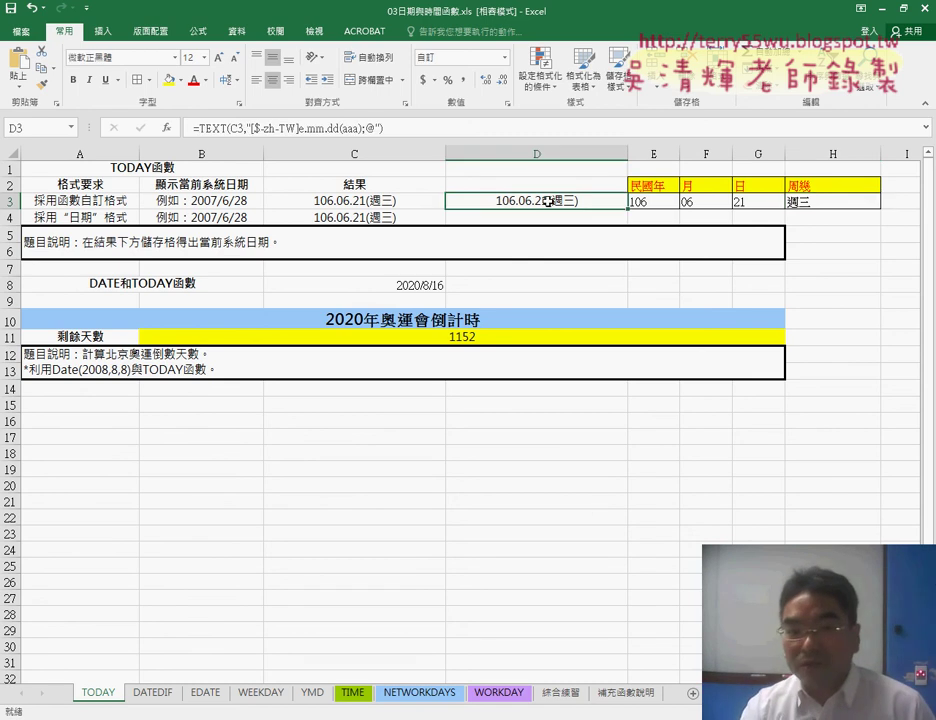
left_click(385, 202)
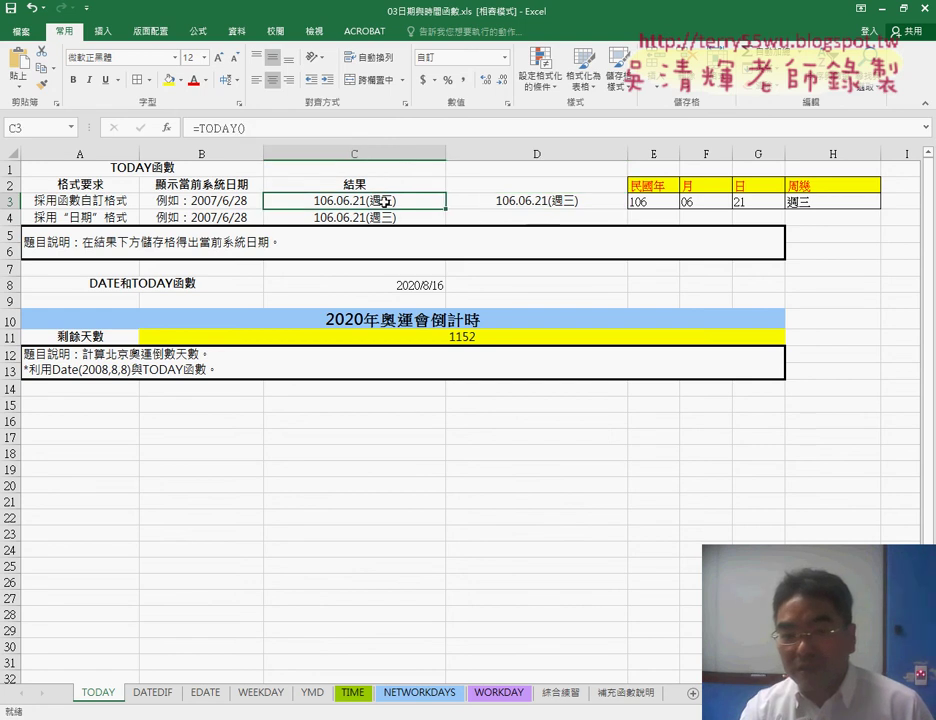
right_click(385, 203)
left_click(419, 452)
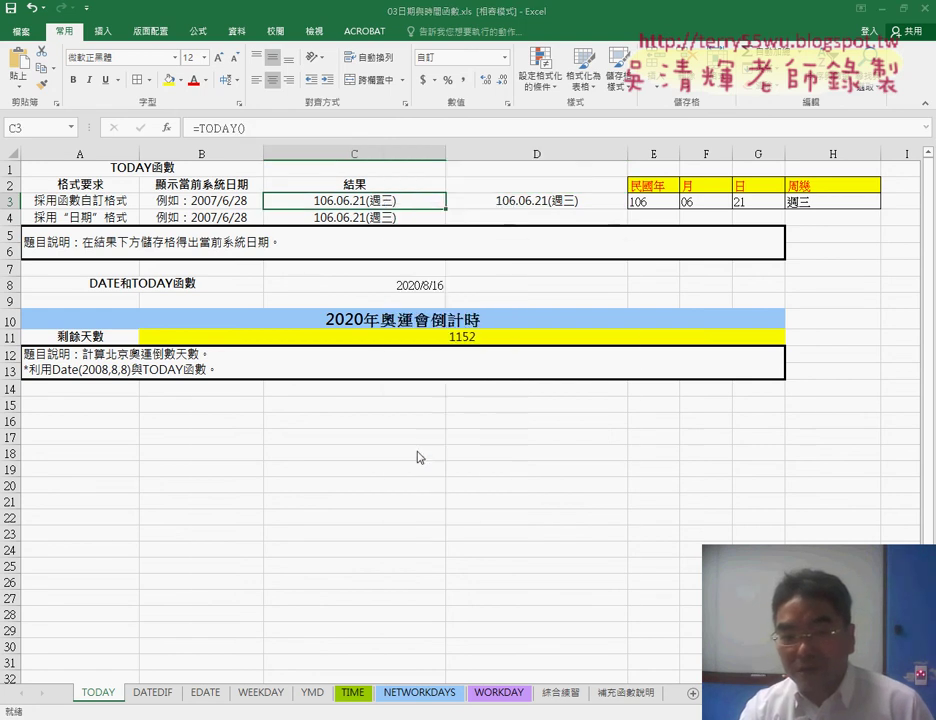
left_click_drag(433, 375, 318, 369)
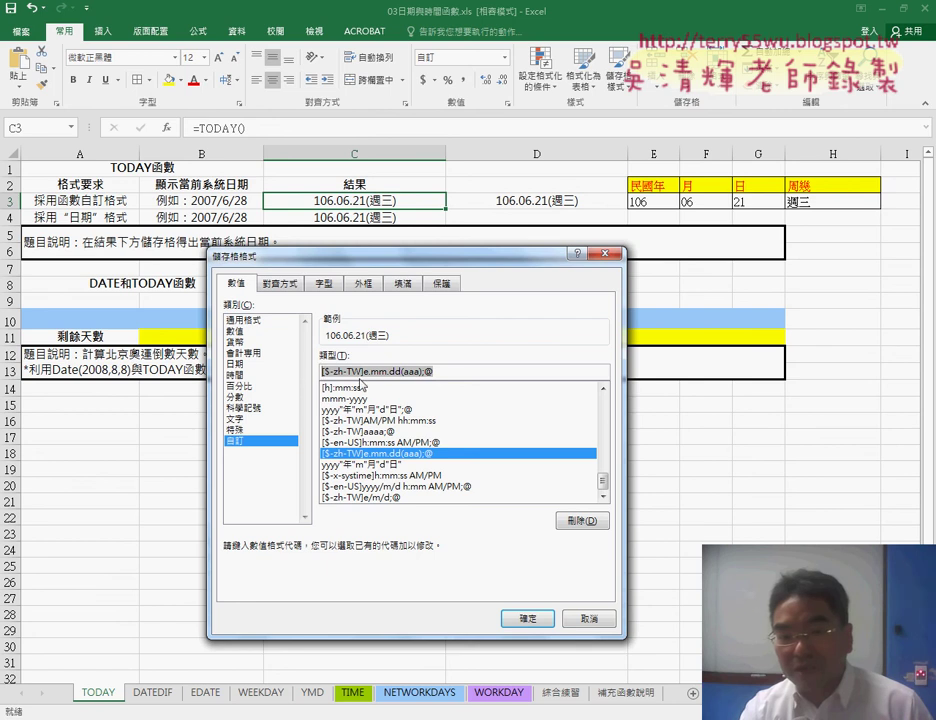
right_click(383, 375)
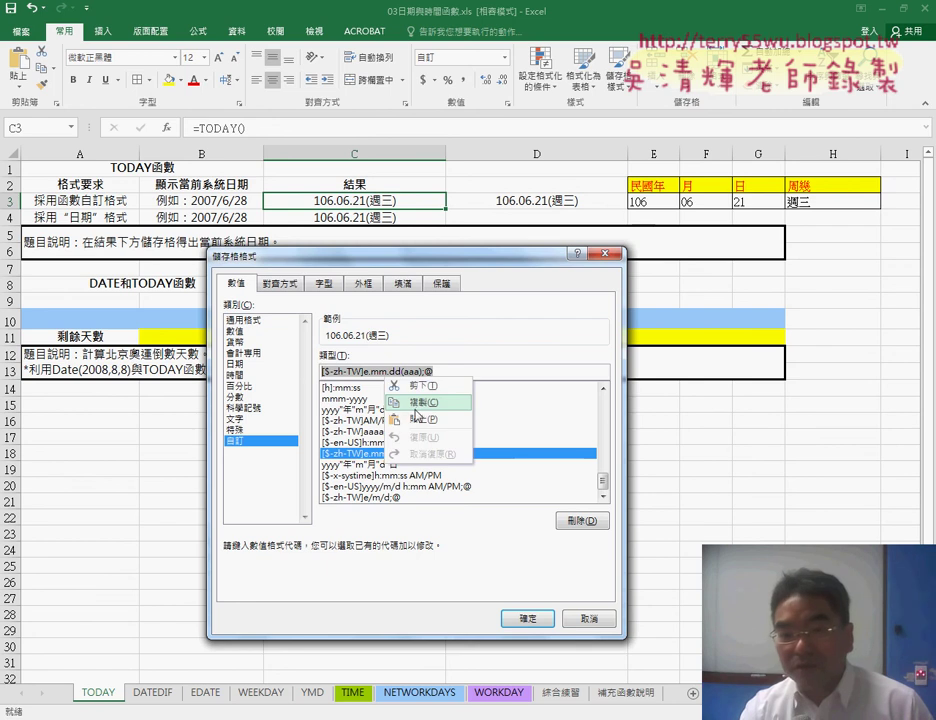
left_click(590, 622)
left_click(538, 202)
left_click(222, 133)
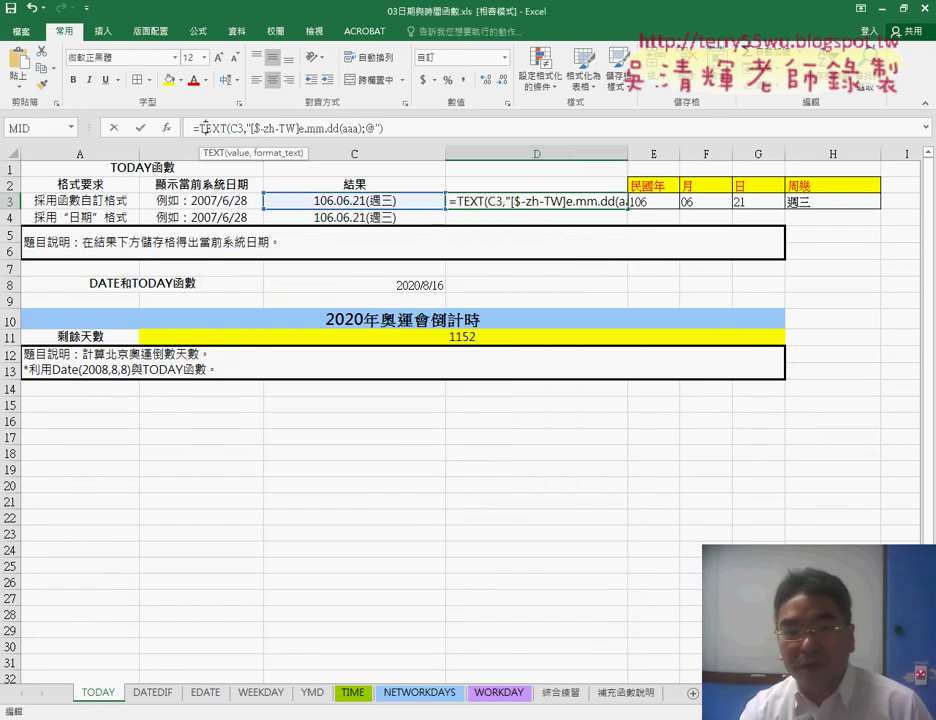
left_click(167, 128)
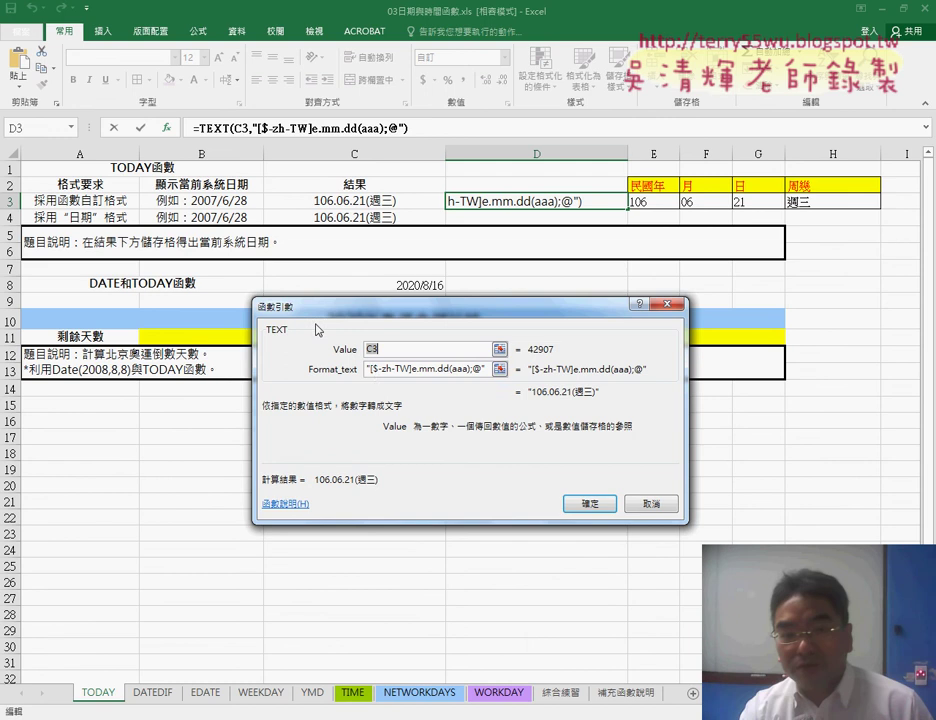
left_click(372, 372)
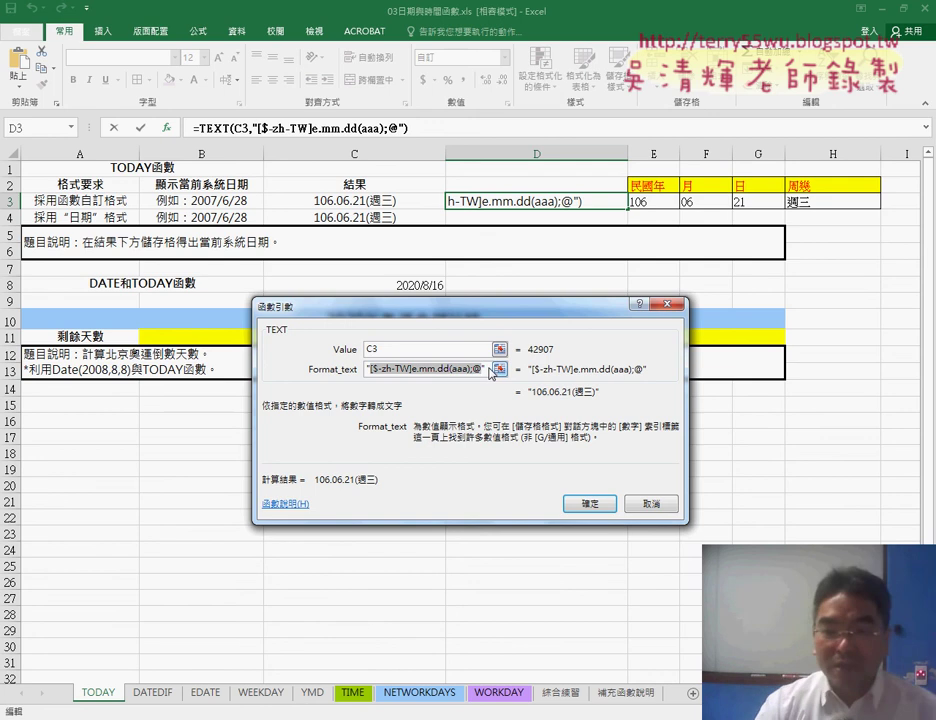
left_click(662, 503)
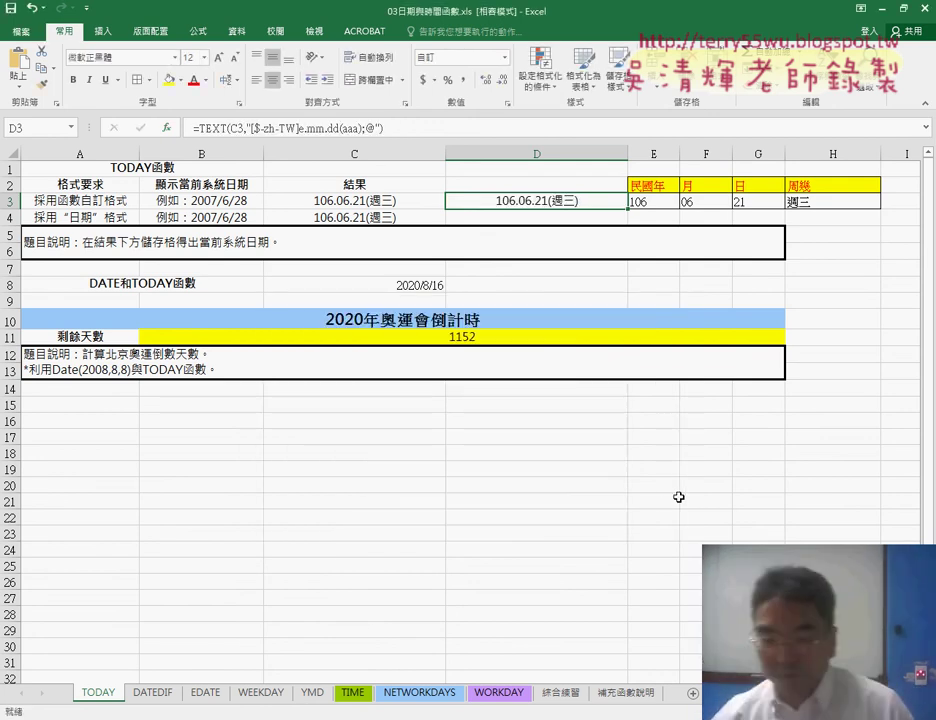